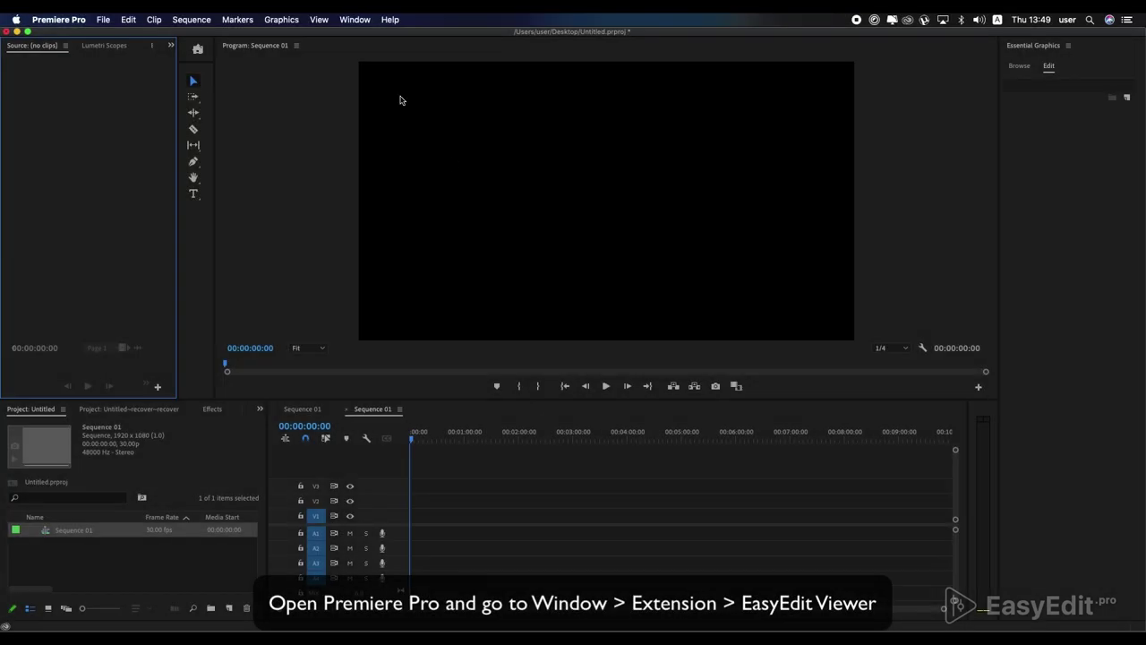
- Open the Window menu listing Premiere Pro's panels and extensions
click(358, 21)
- Open the EasyEdit Viewer panel and load the package's .install.ev file
mouse_move(401, 55)
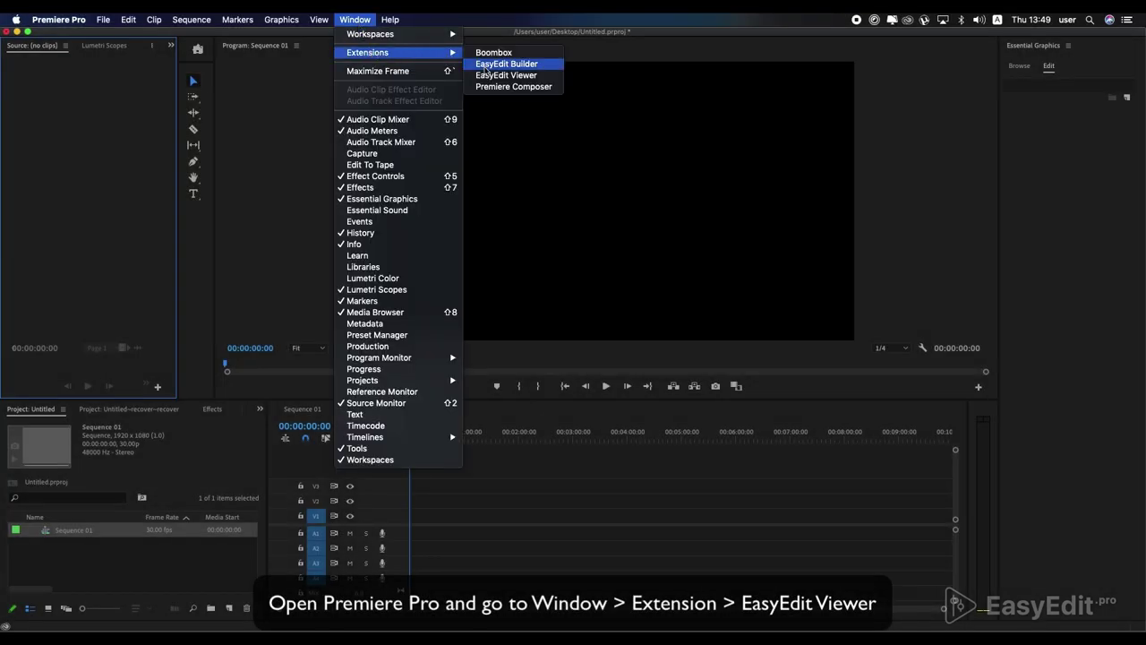
click(507, 76)
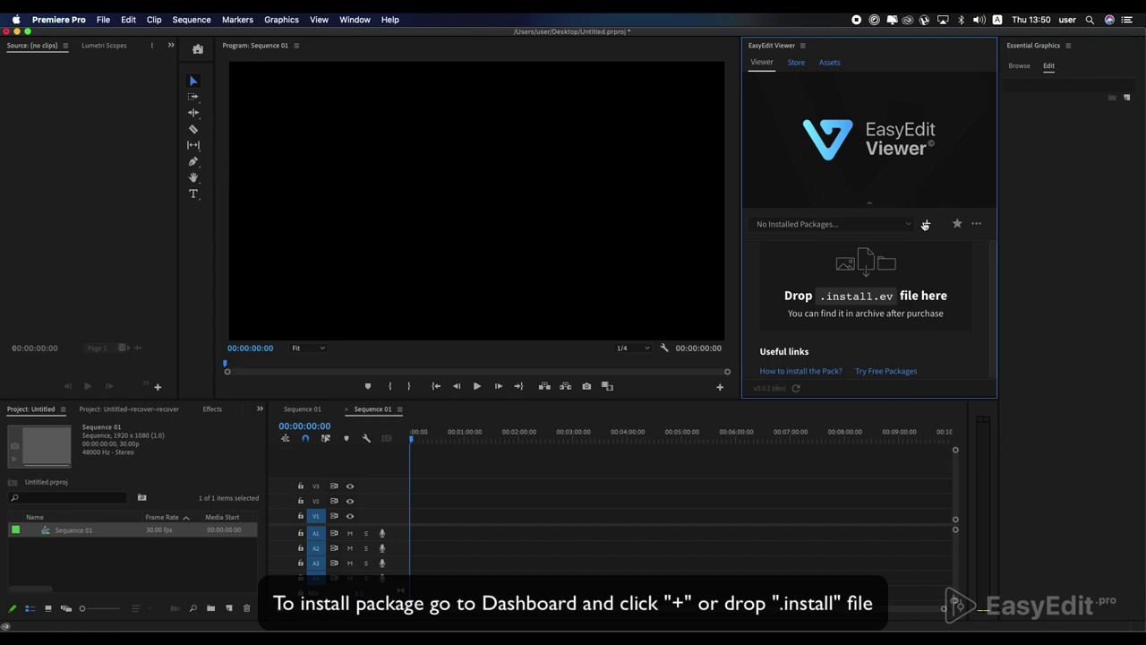
click(860, 294)
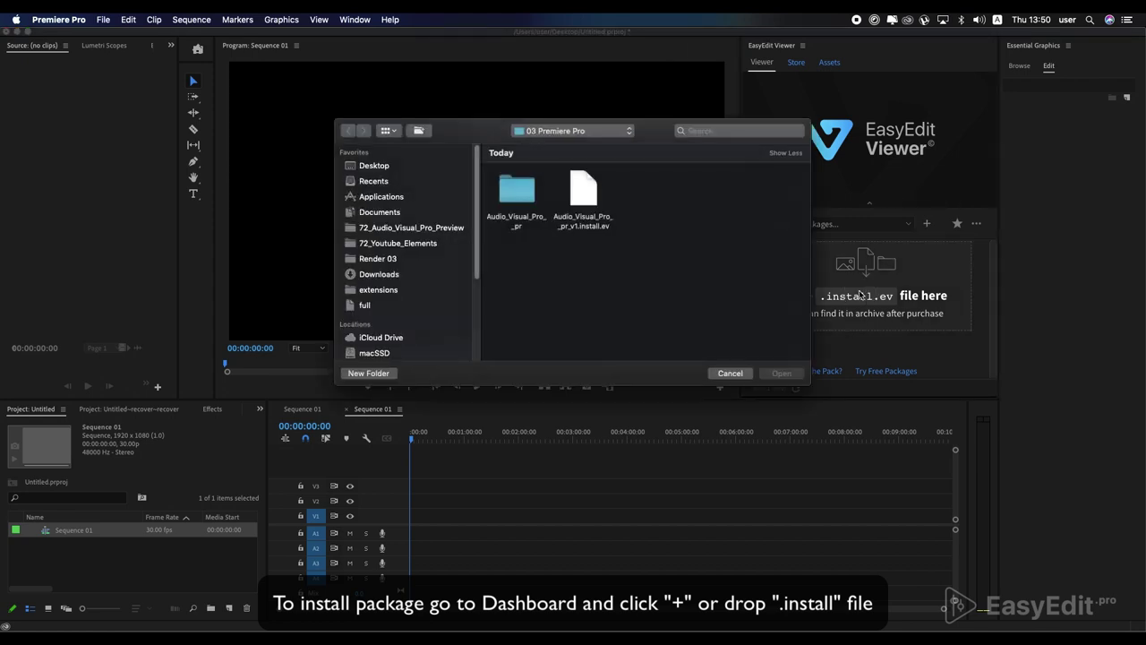
double_click(581, 213)
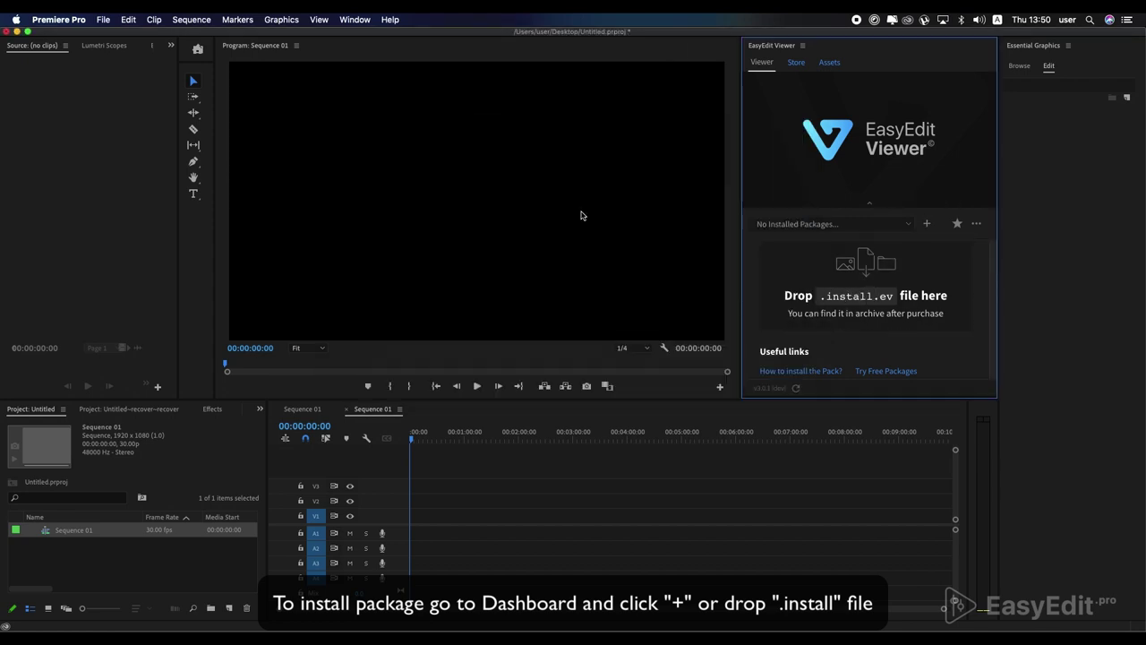
- Enter the account e-mail, paste the purchase code, and activate the Audio Visual Kit Pro package
click(837, 270)
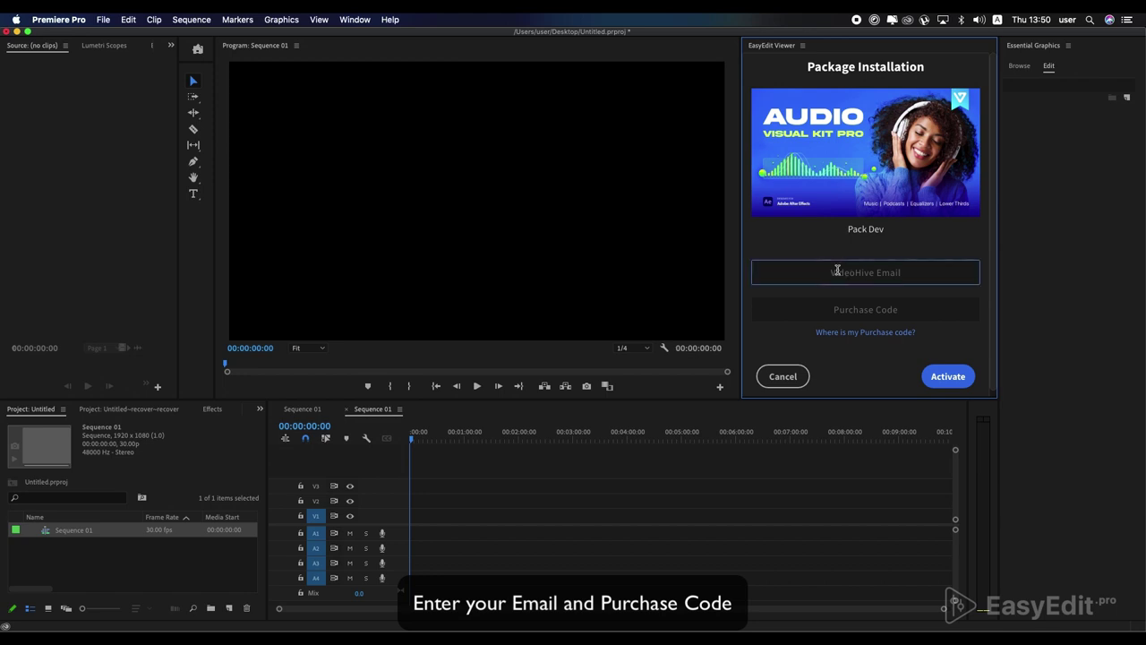
click(909, 310)
key(super+v)
click(940, 377)
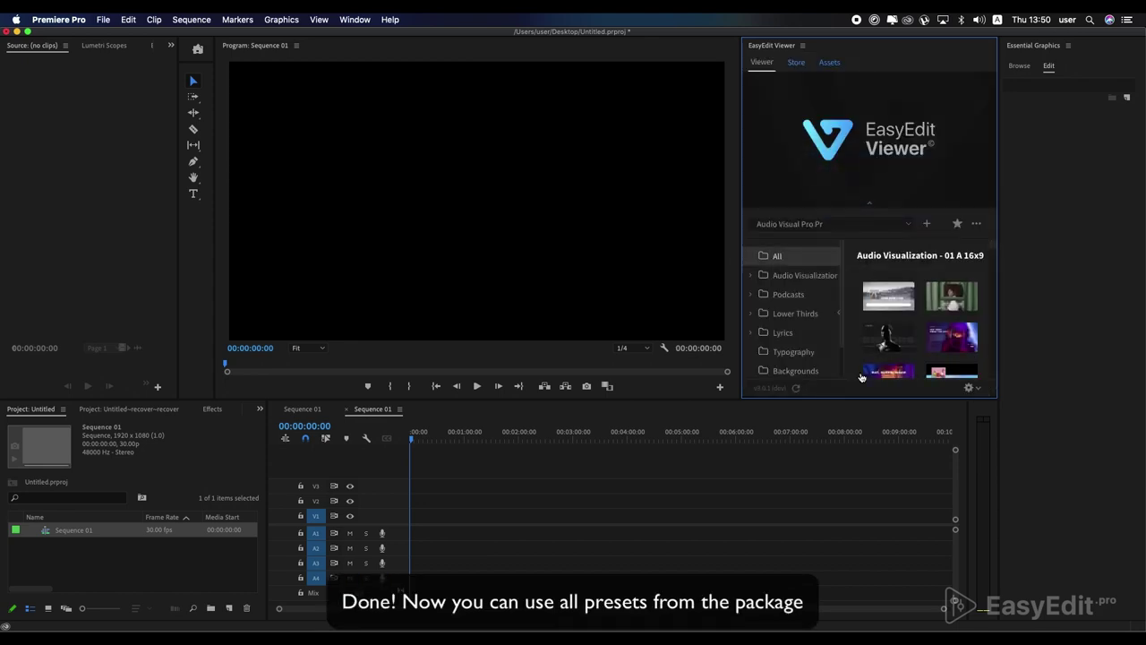
- Enlarge the EasyEdit panel and browse the Podcasts, Lower Thirds, Lyrics, Typography, Backgrounds, Elements and Sound Fx presets
drag(864, 399, 868, 444)
drag(737, 258, 723, 263)
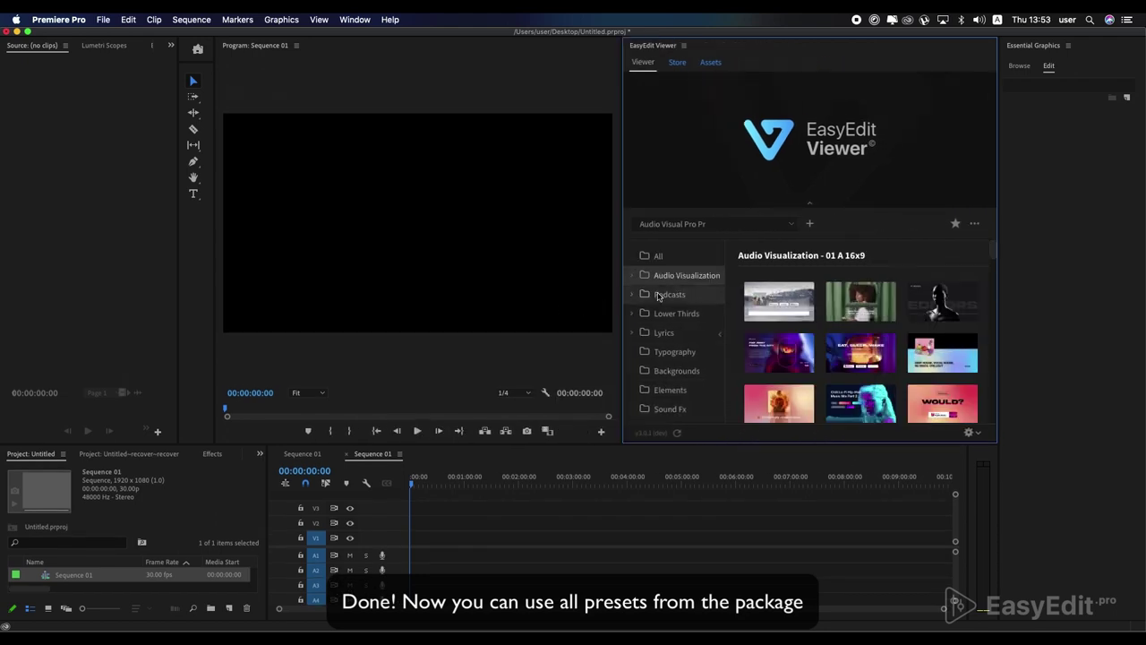
click(663, 295)
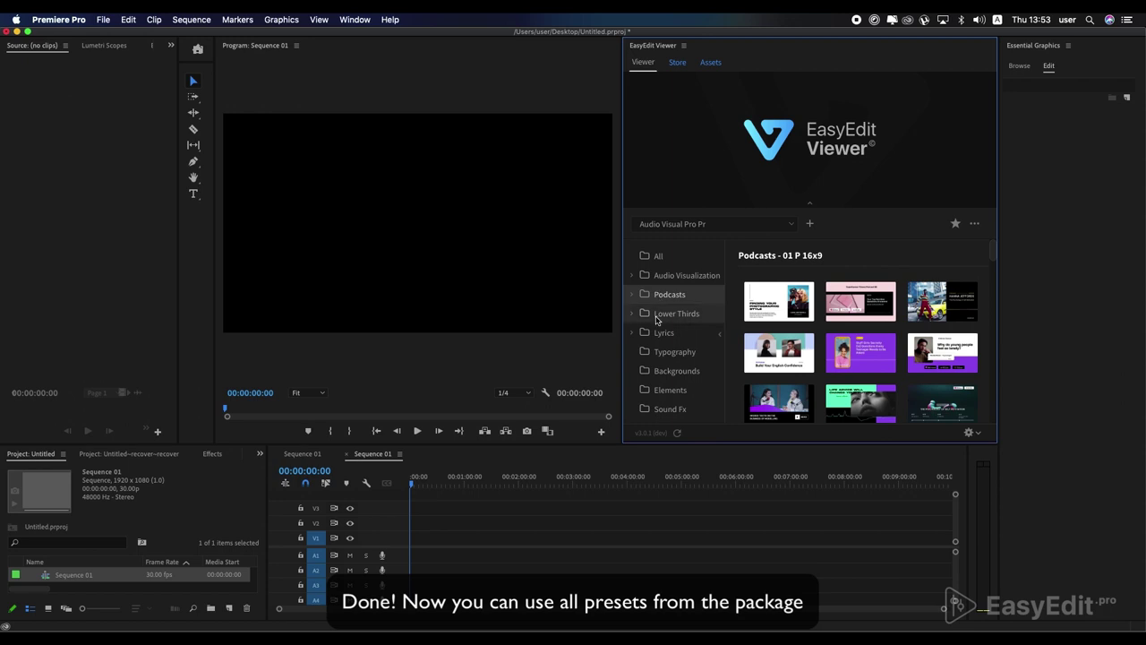
click(663, 314)
click(663, 334)
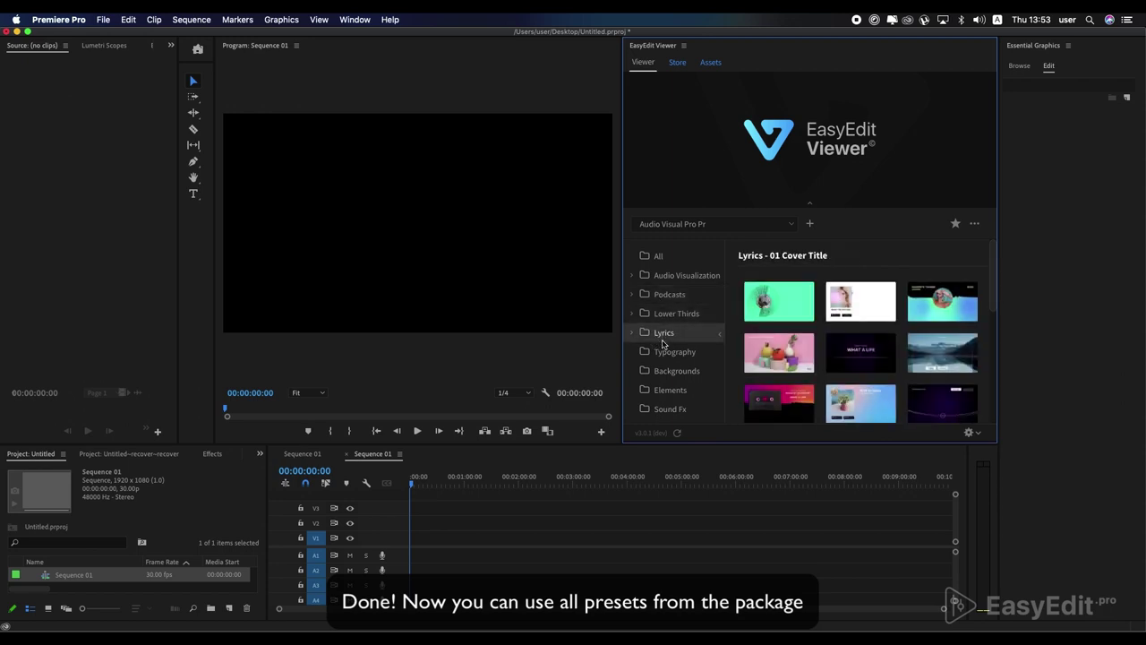
click(664, 351)
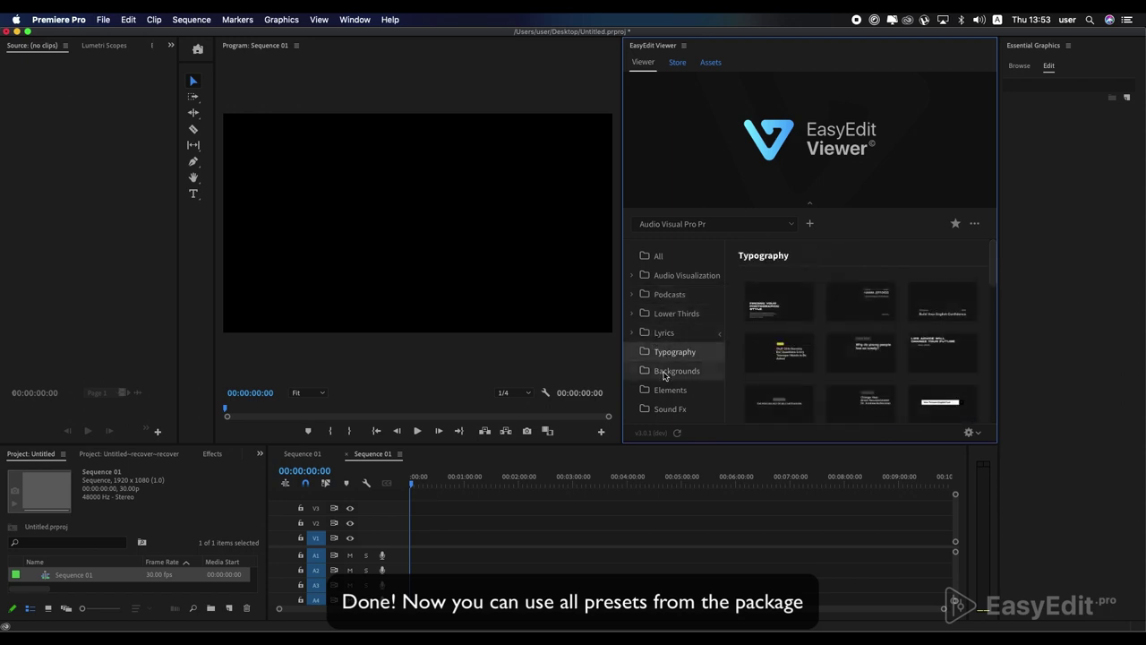
click(664, 373)
click(670, 390)
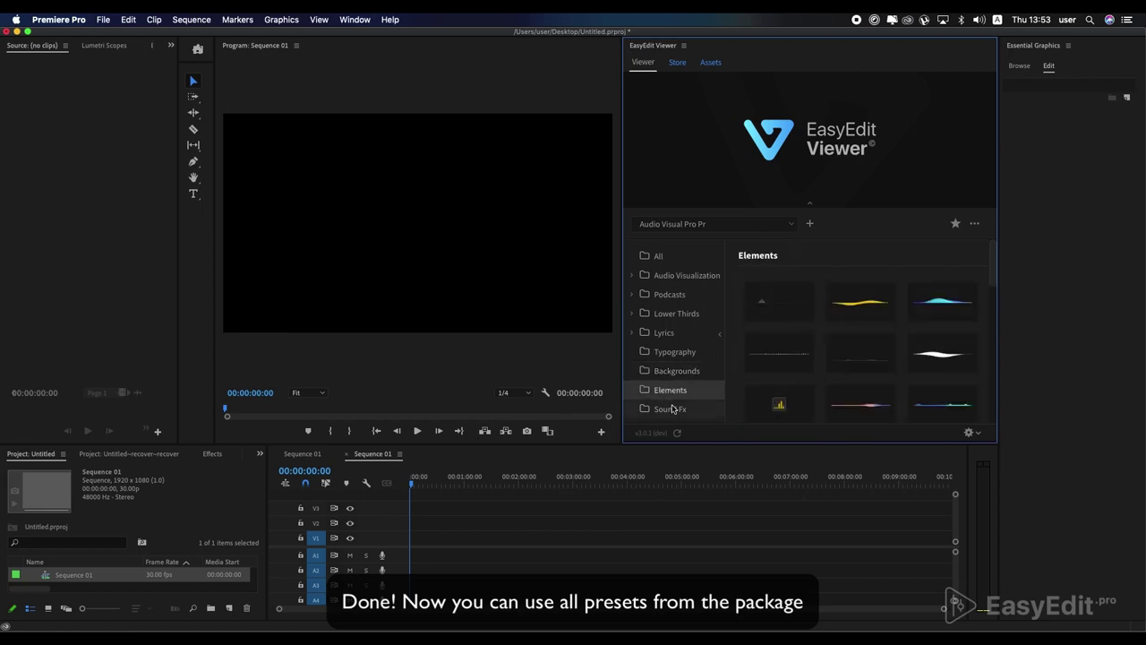
click(673, 409)
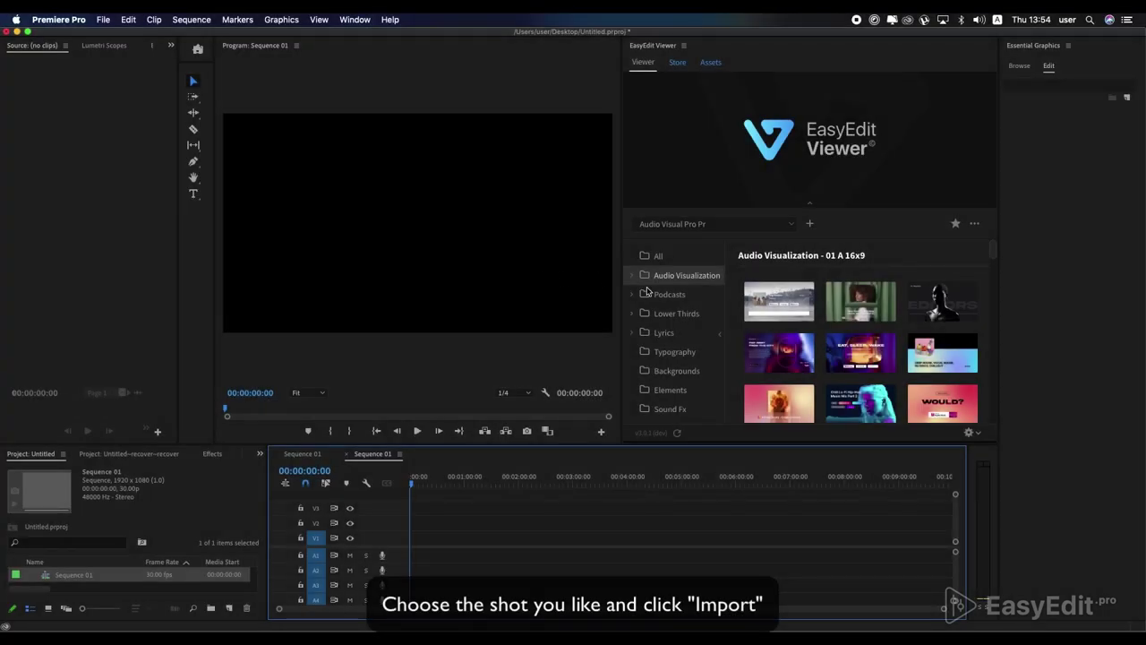
- Import the third Podcasts template onto V1 and scrub into it to preview the title card
click(664, 294)
mouse_move(772, 310)
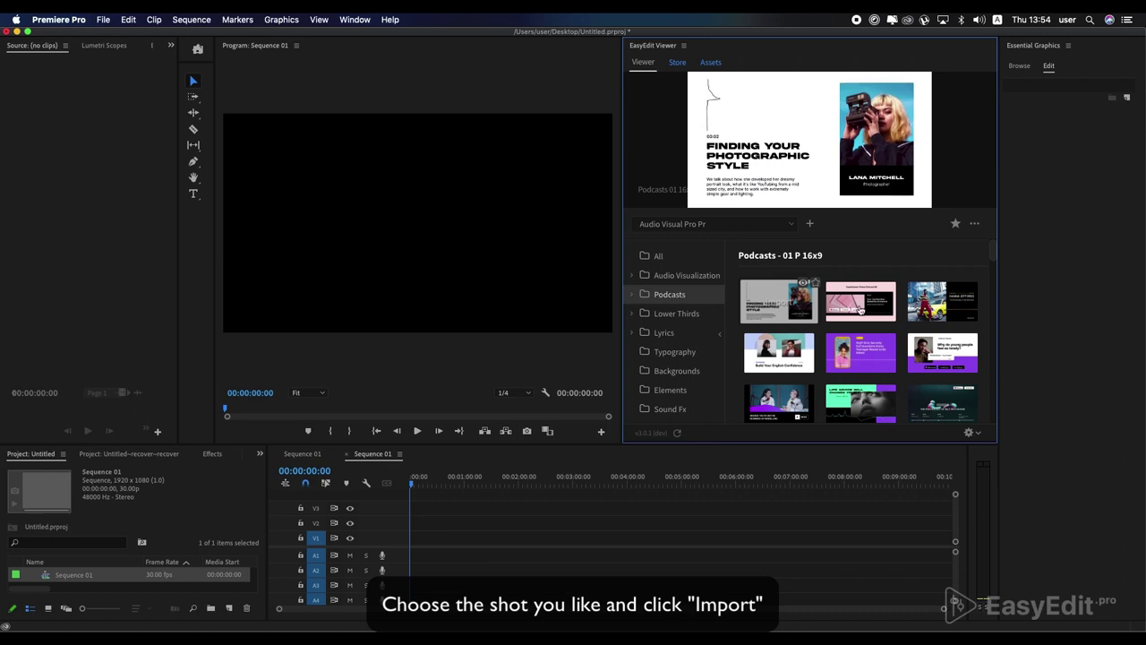
mouse_move(859, 310)
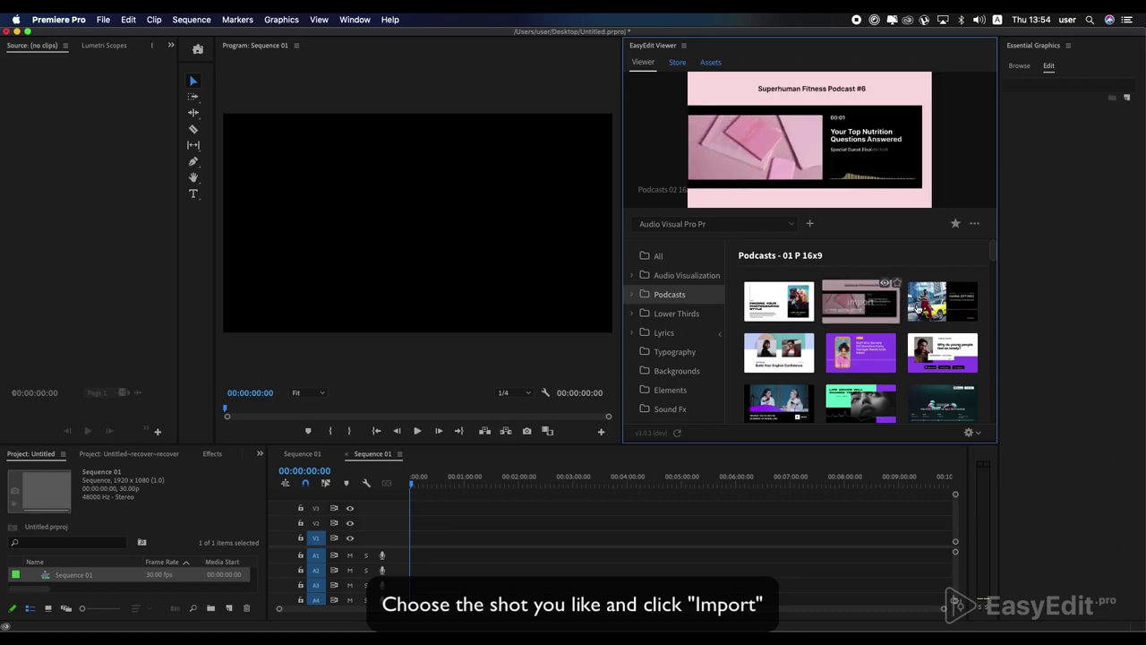
mouse_move(945, 309)
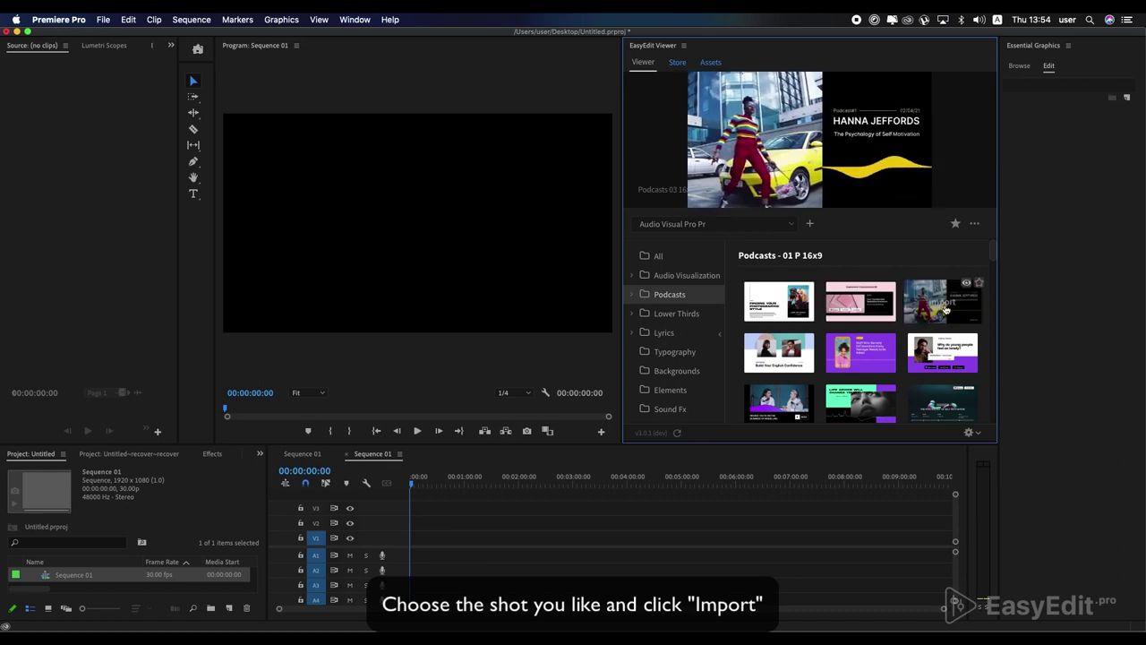
click(945, 309)
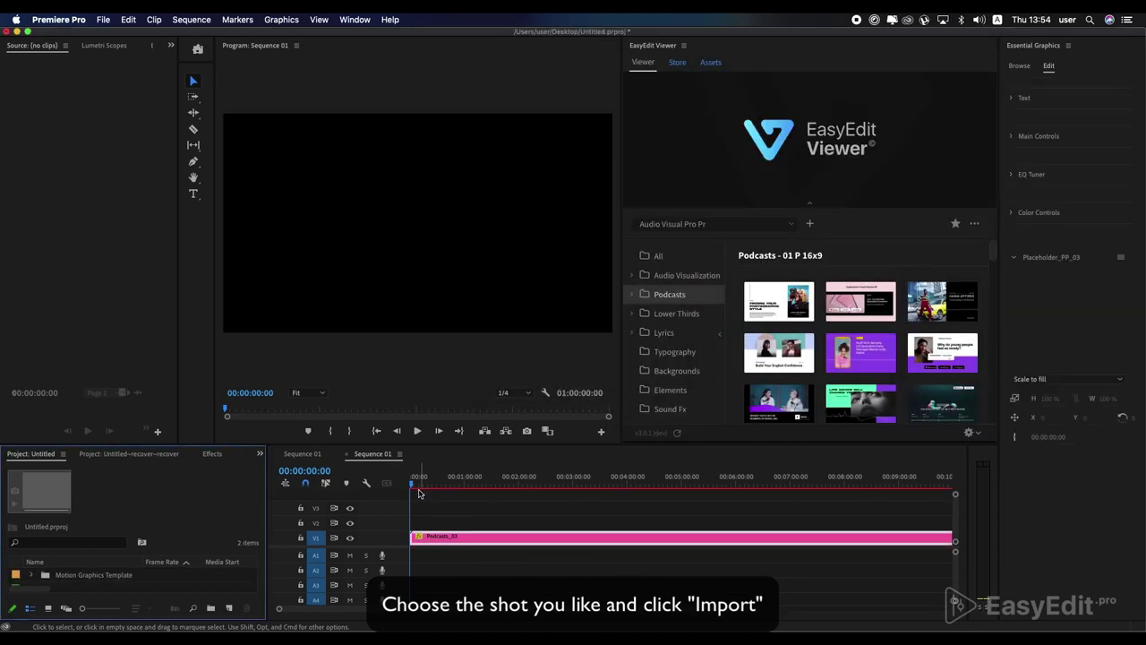
drag(418, 493, 526, 490)
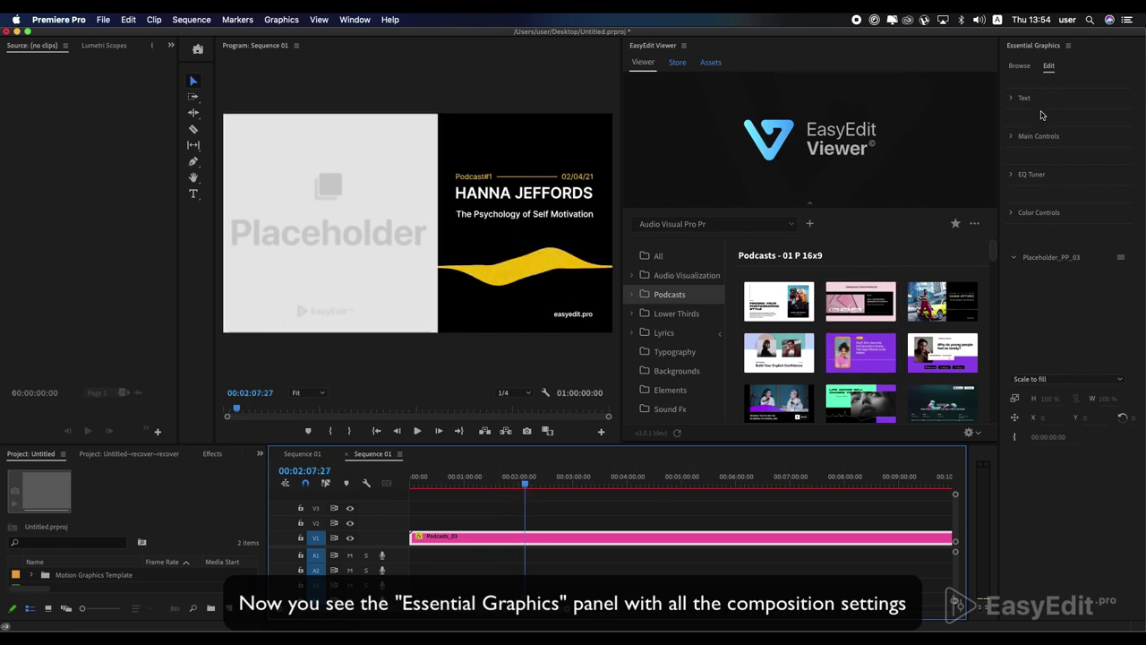
- Inspect the template's Text, position/scale, EQ tuning and colour setting groups in Essential Graphics
click(1013, 99)
click(1012, 98)
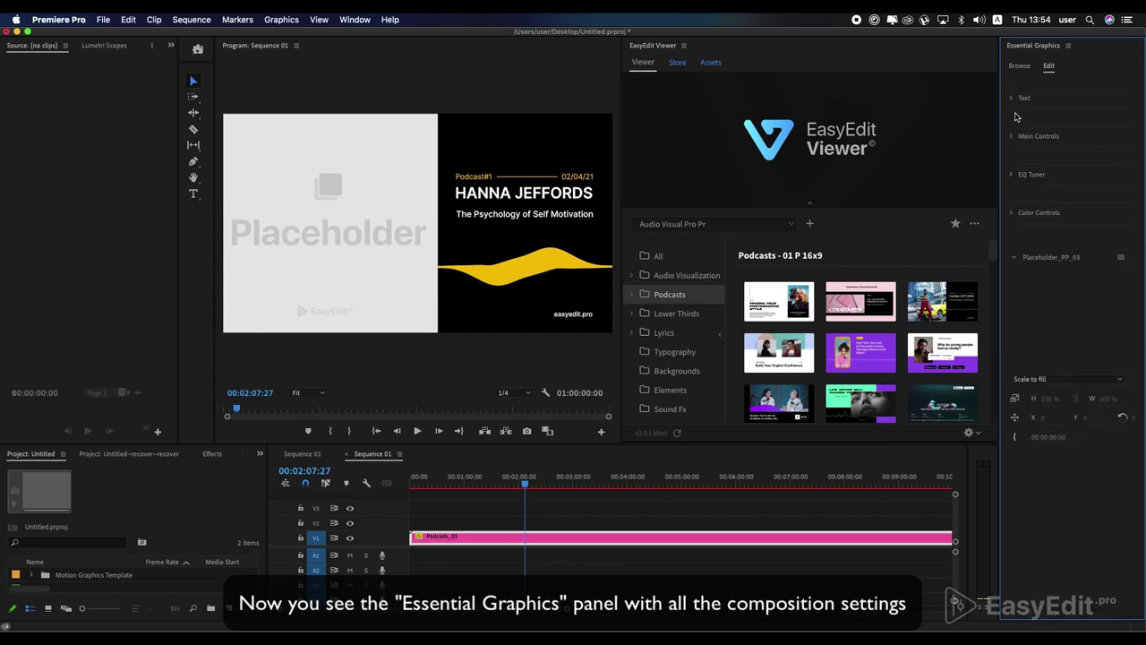
click(1013, 137)
click(1012, 137)
click(1012, 175)
click(1011, 178)
click(1013, 214)
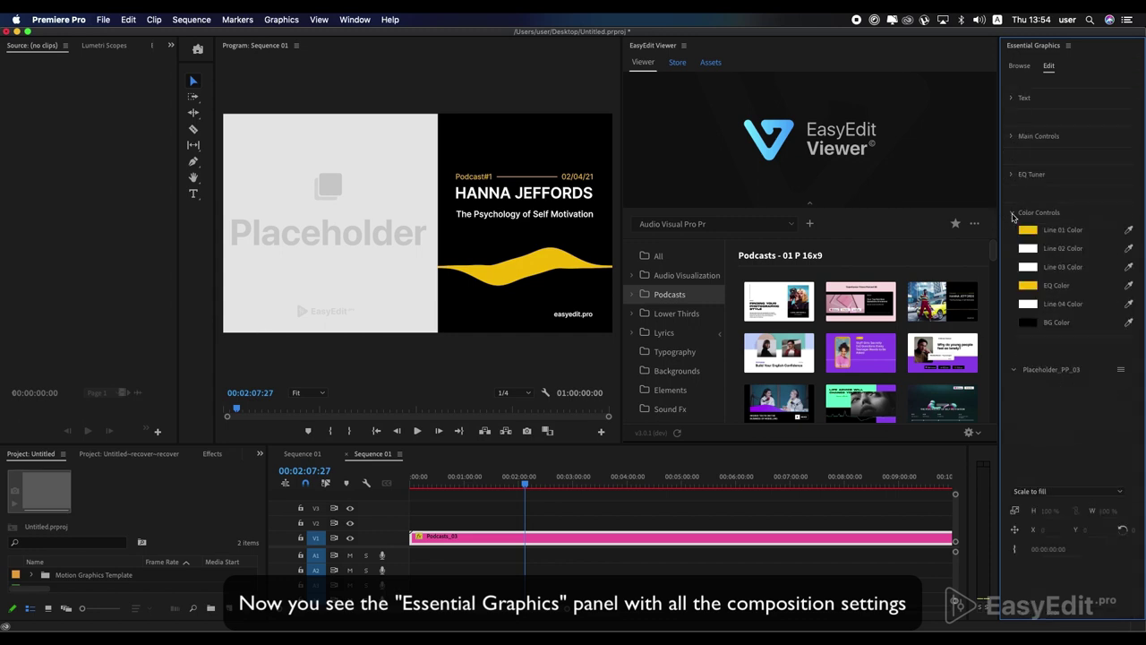
click(1012, 214)
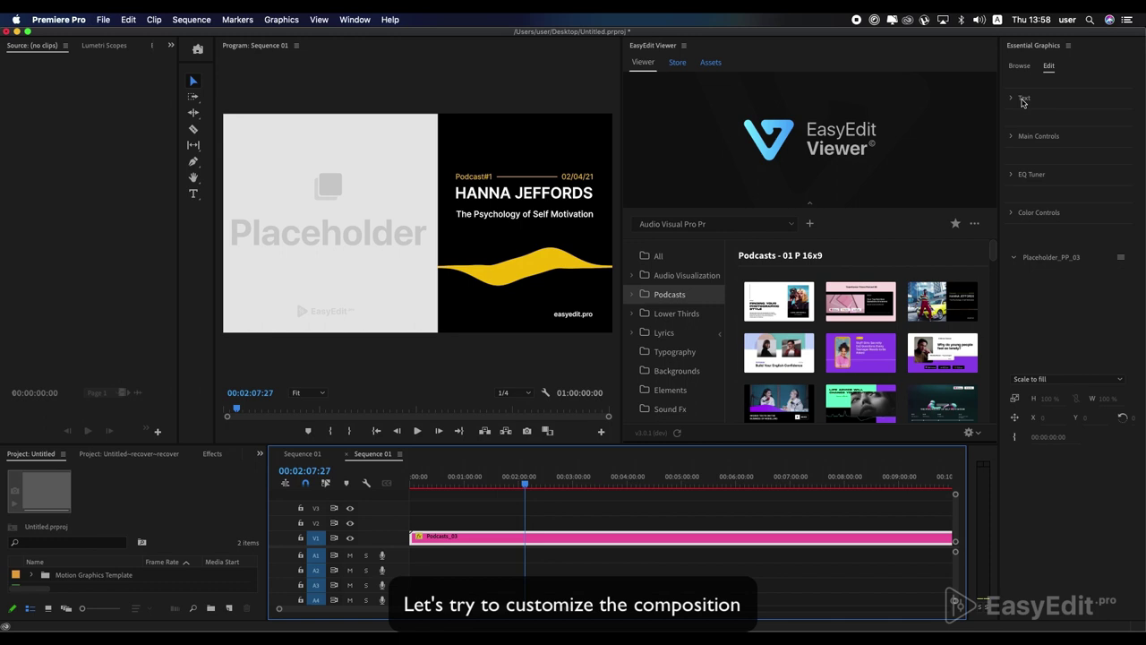
- Change the title text to Podcast#6 and replace the guest name line
click(1012, 100)
click(1058, 134)
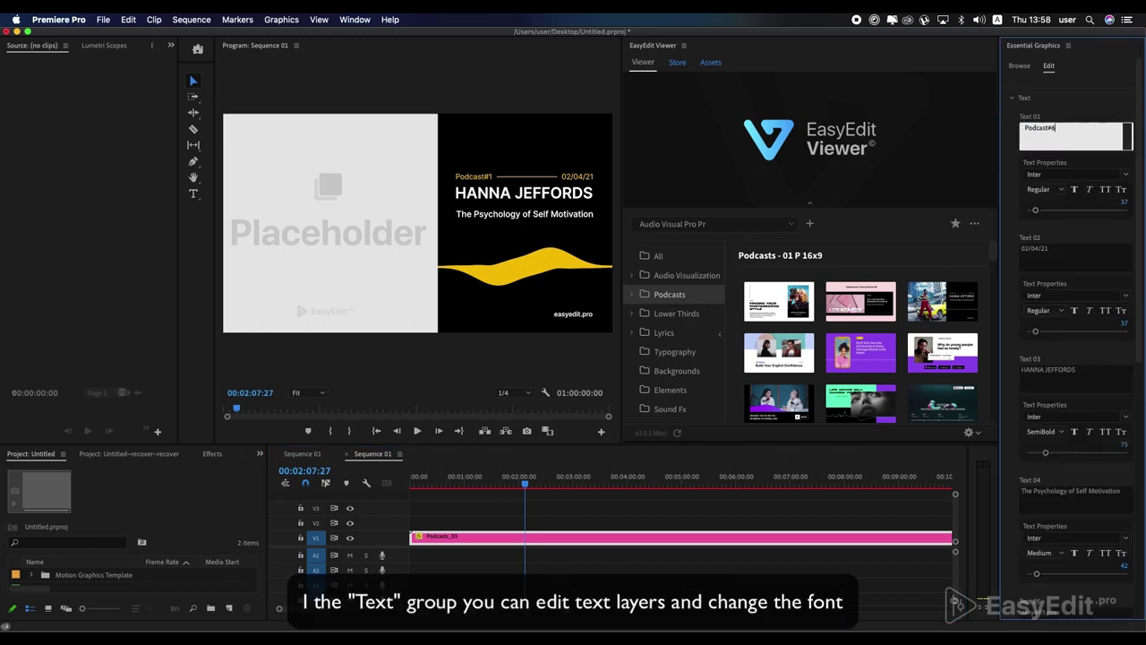
click(1075, 115)
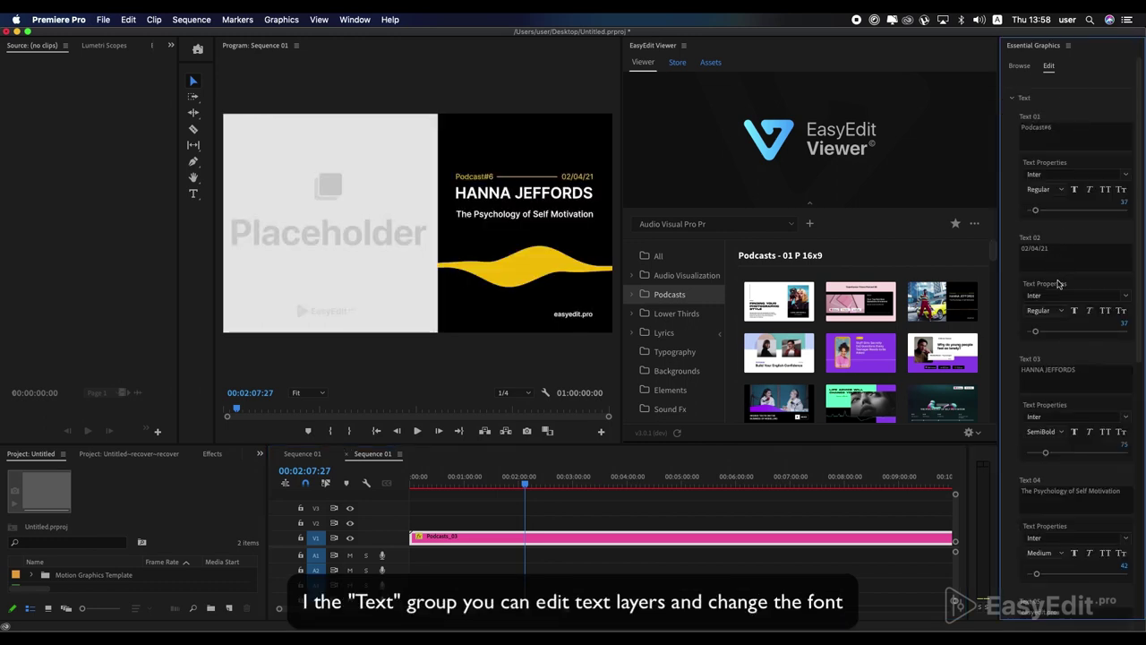
click(1088, 371)
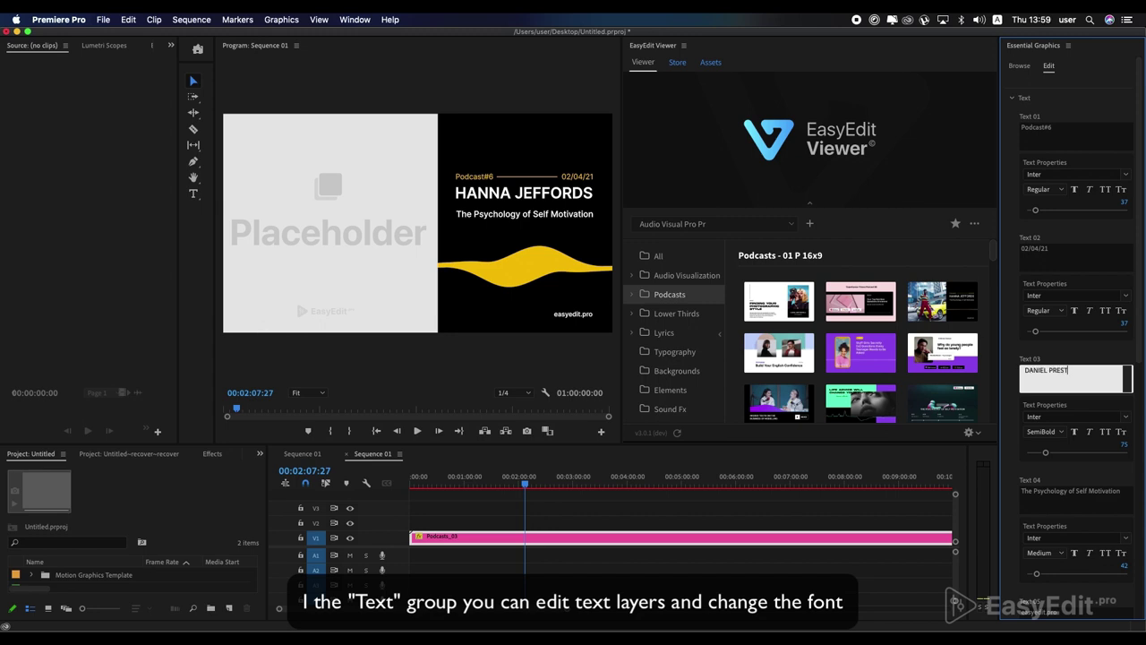
click(1080, 360)
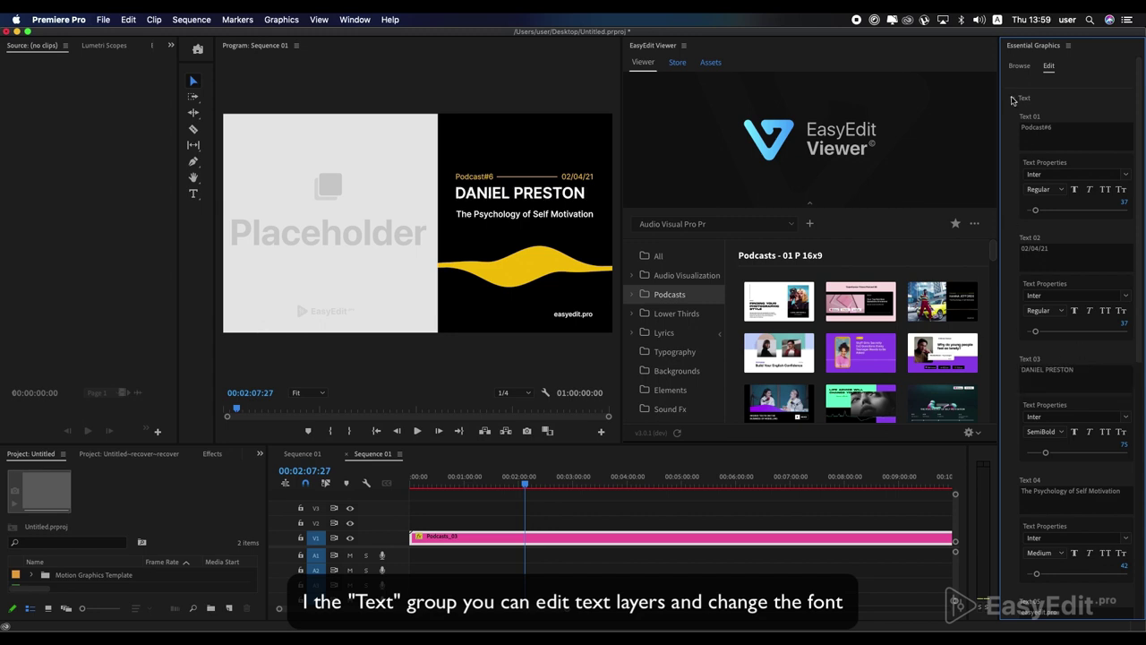
click(1012, 98)
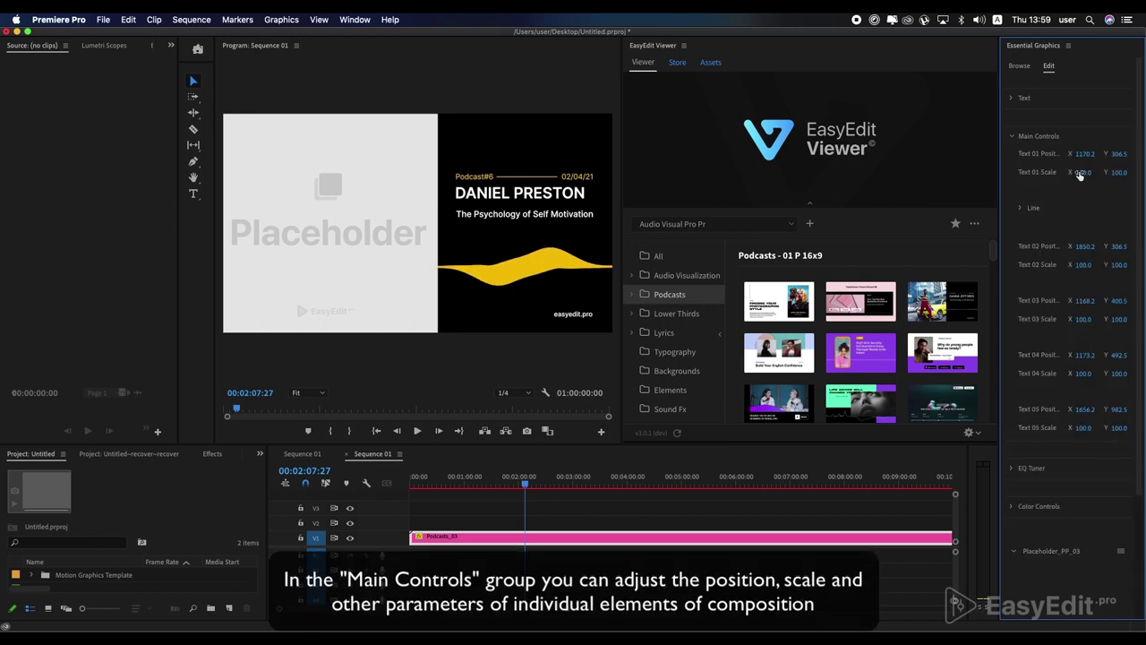
- Try enlarging the 02/04/21 date text, undo it, and attempt resizing the title text
drag(1085, 265, 1126, 265)
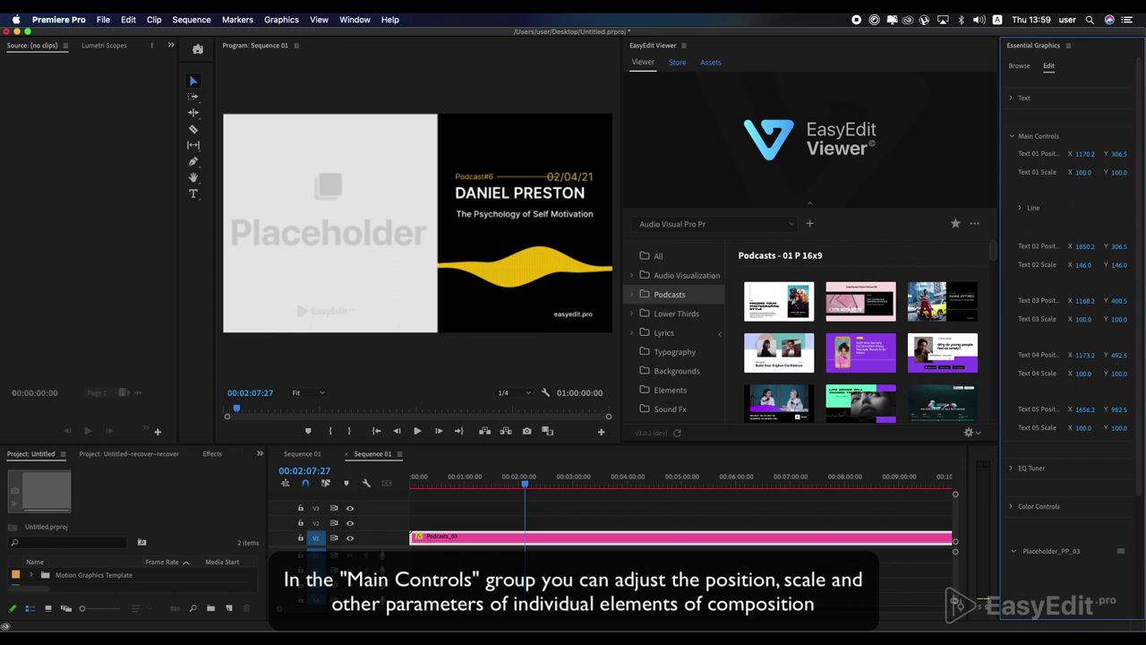
key(super+z)
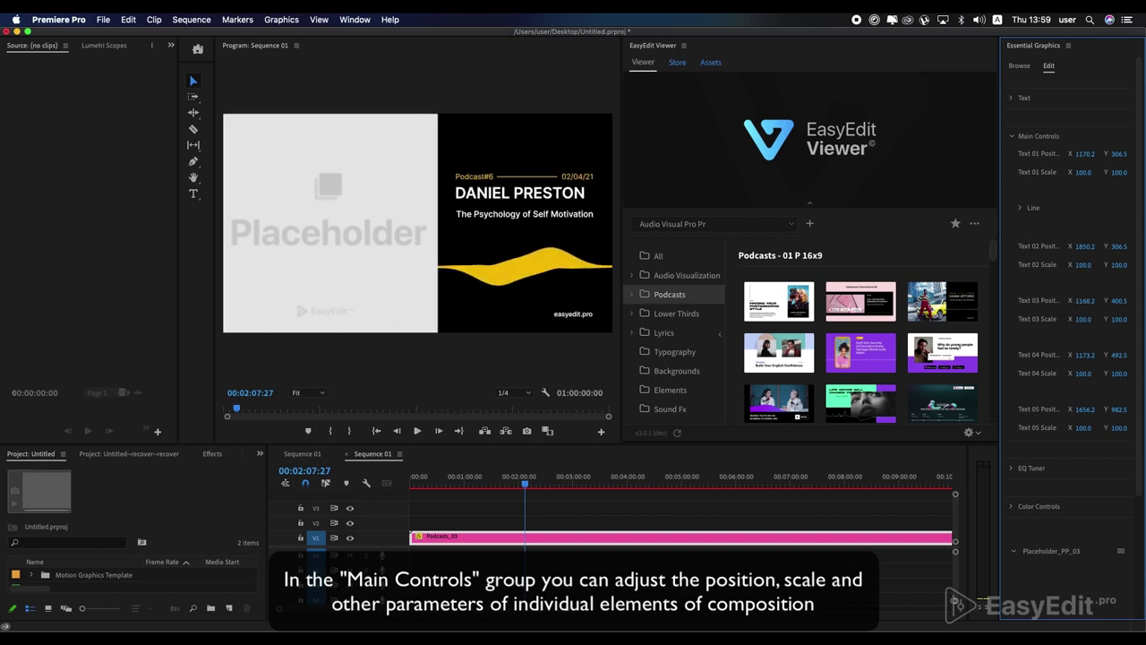
drag(1083, 319, 1083, 319)
- Lower the EQ Tuner Value to reduce the waveform amplitude to -70
click(1027, 468)
scroll(1030, 468, down, 3)
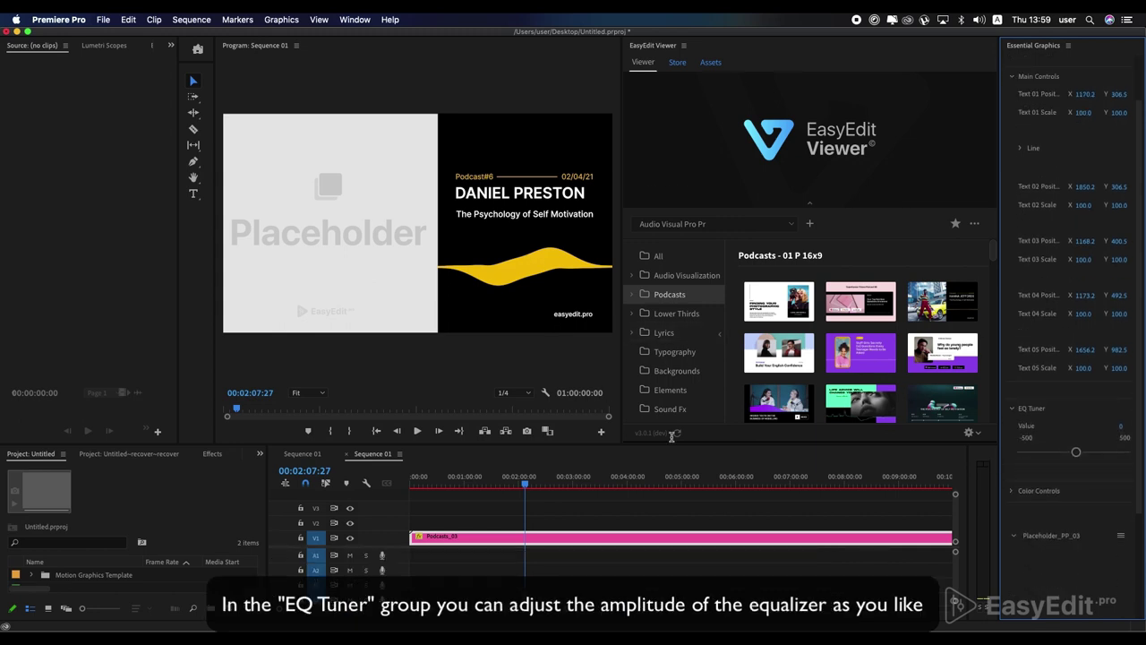
drag(1077, 454, 1066, 458)
- Set the Line 01 colour in Color Controls from yellow to blue
click(1011, 491)
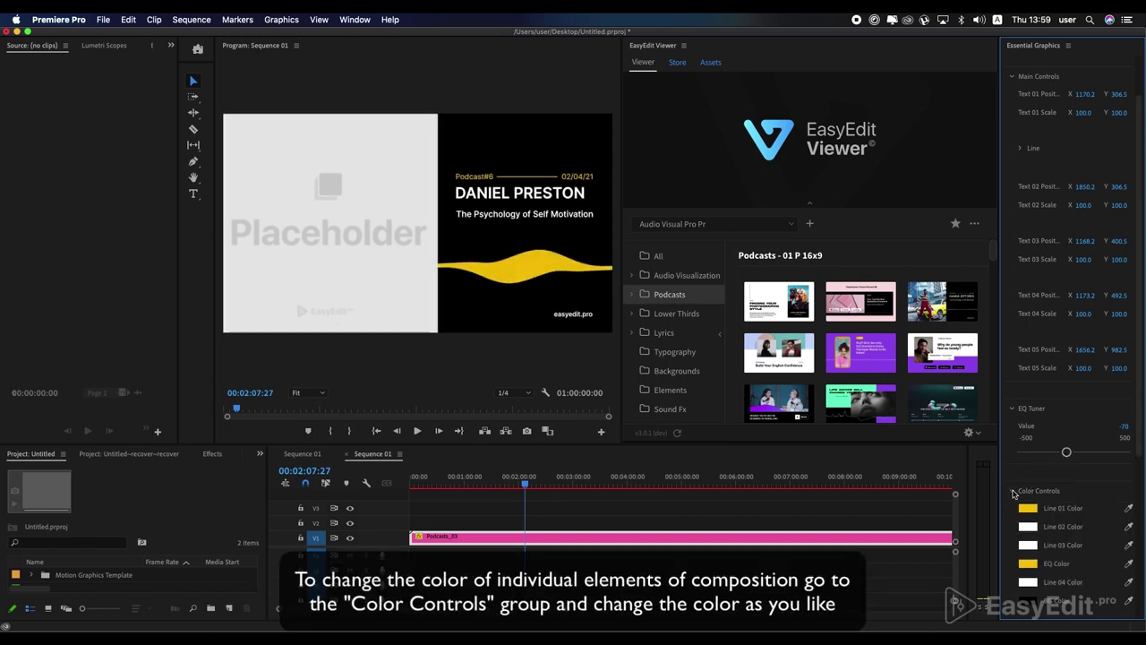
click(1025, 510)
drag(594, 403, 594, 349)
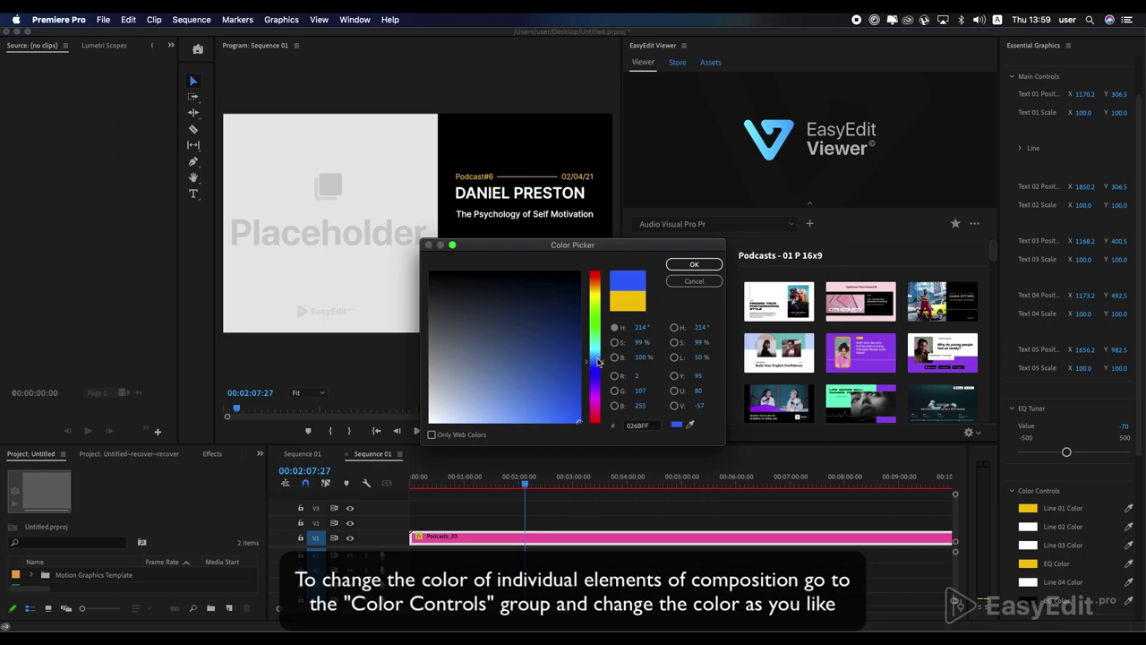
click(686, 266)
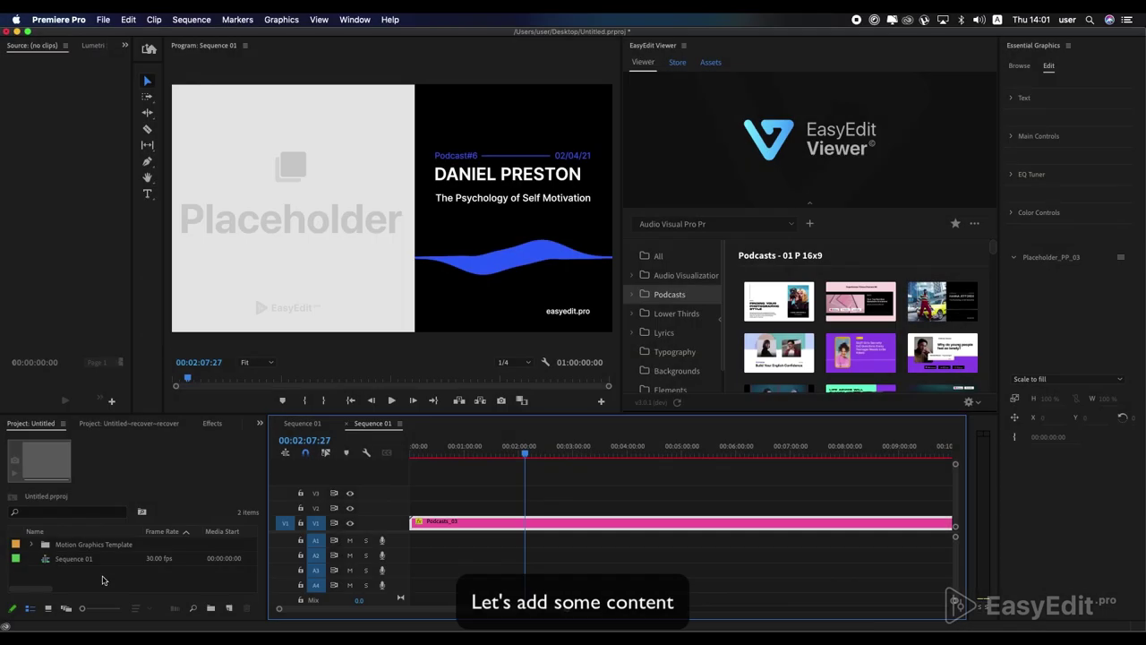
- Import the pexels portrait .jpg and drop it into the card's Placeholder image slot
double_click(102, 580)
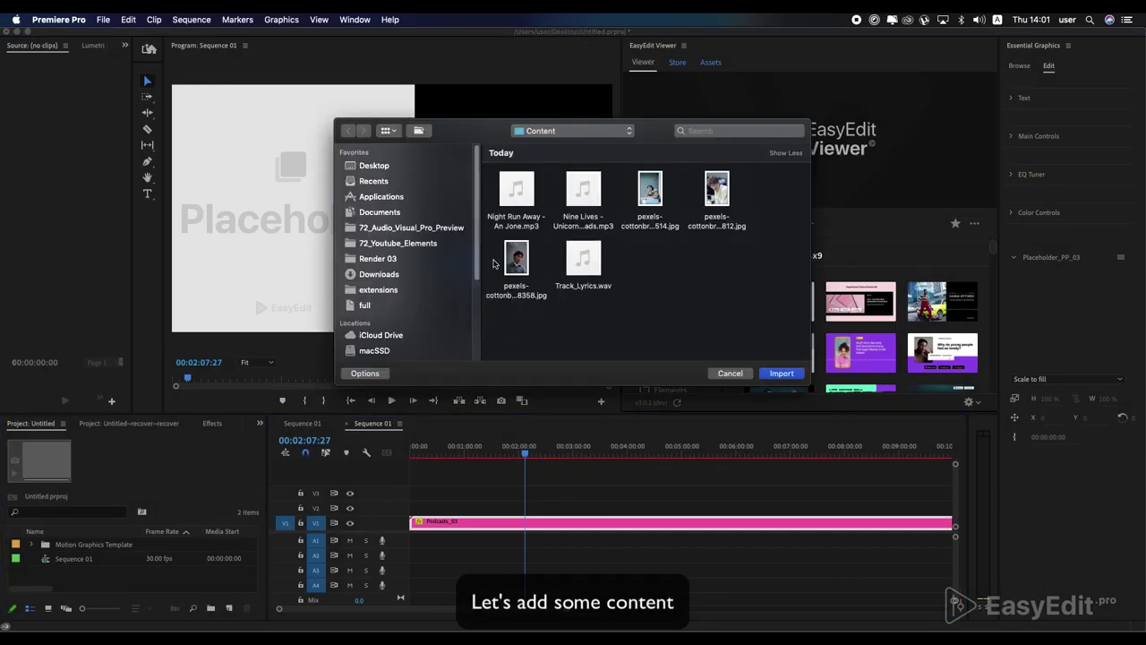
double_click(511, 259)
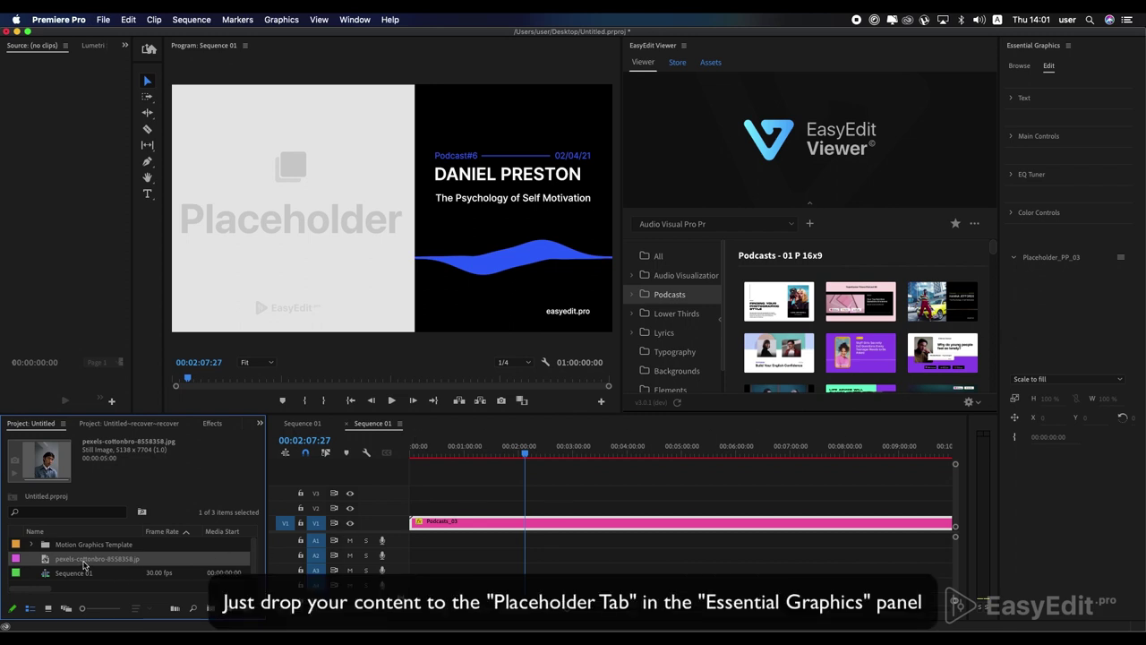
drag(79, 560, 1069, 332)
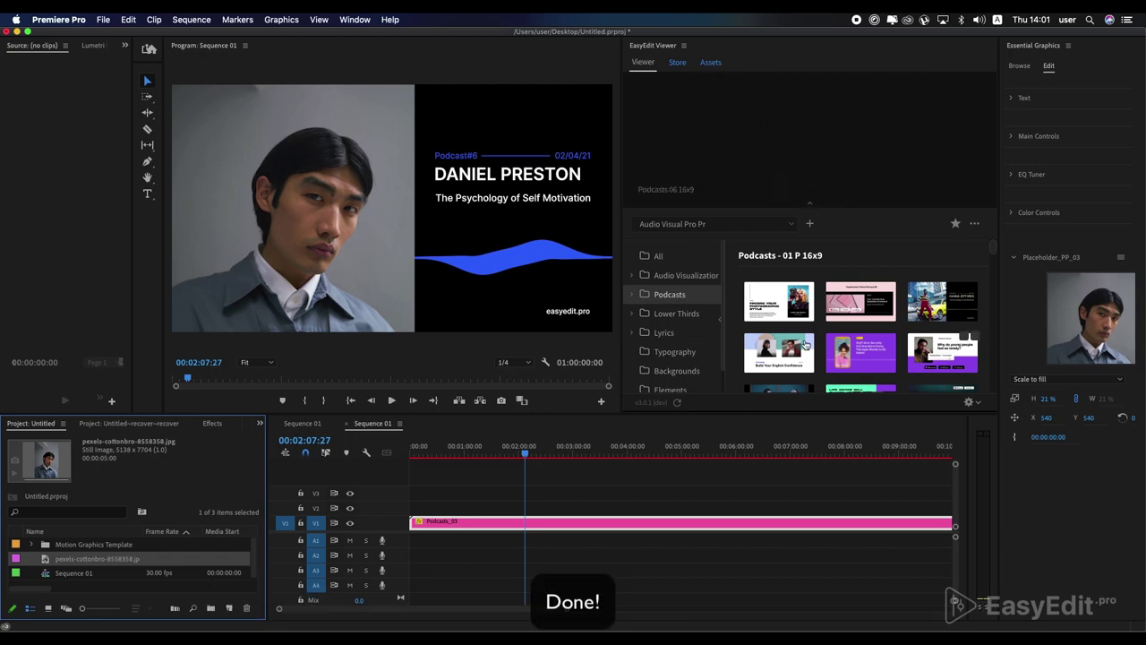
drag(524, 449, 440, 450)
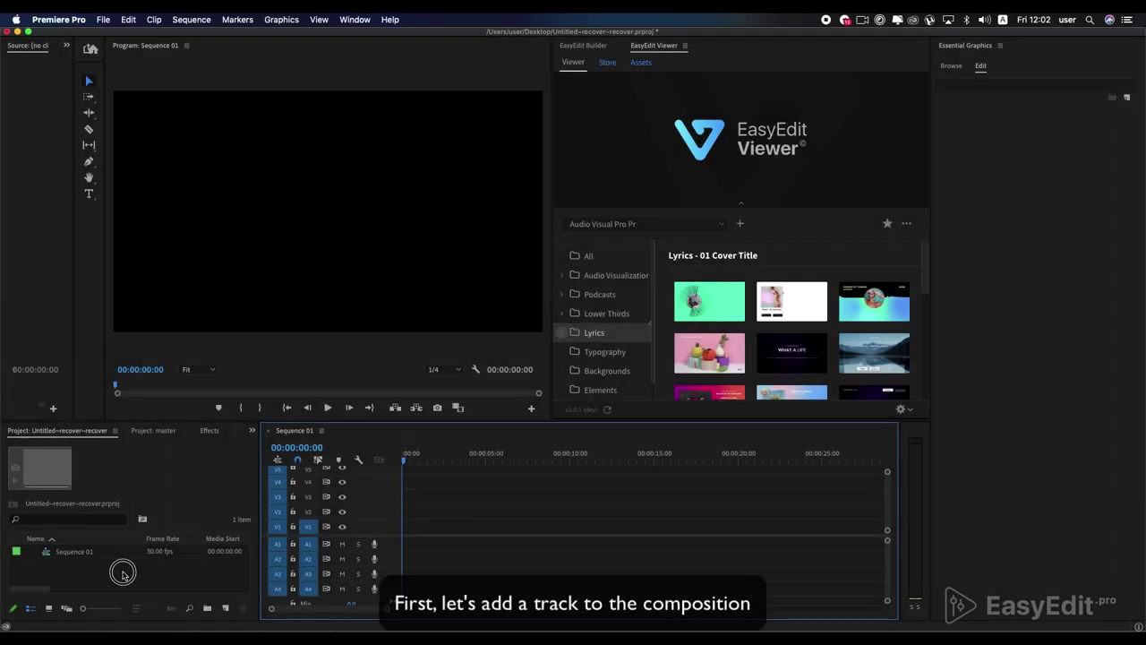
- Import Track_Lyrics.wav, place it on A1 at the sequence start, and play it back
double_click(123, 573)
double_click(598, 254)
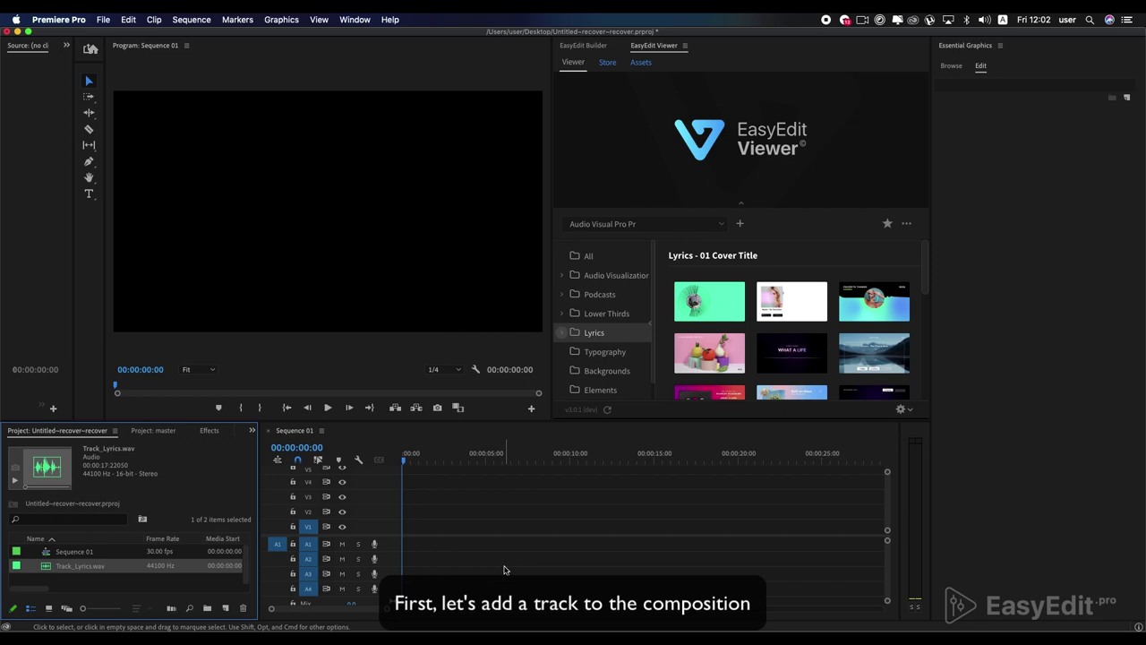
mouse_move(120, 566)
mouse_down()
mouse_move(407, 507)
mouse_move(406, 546)
mouse_up()
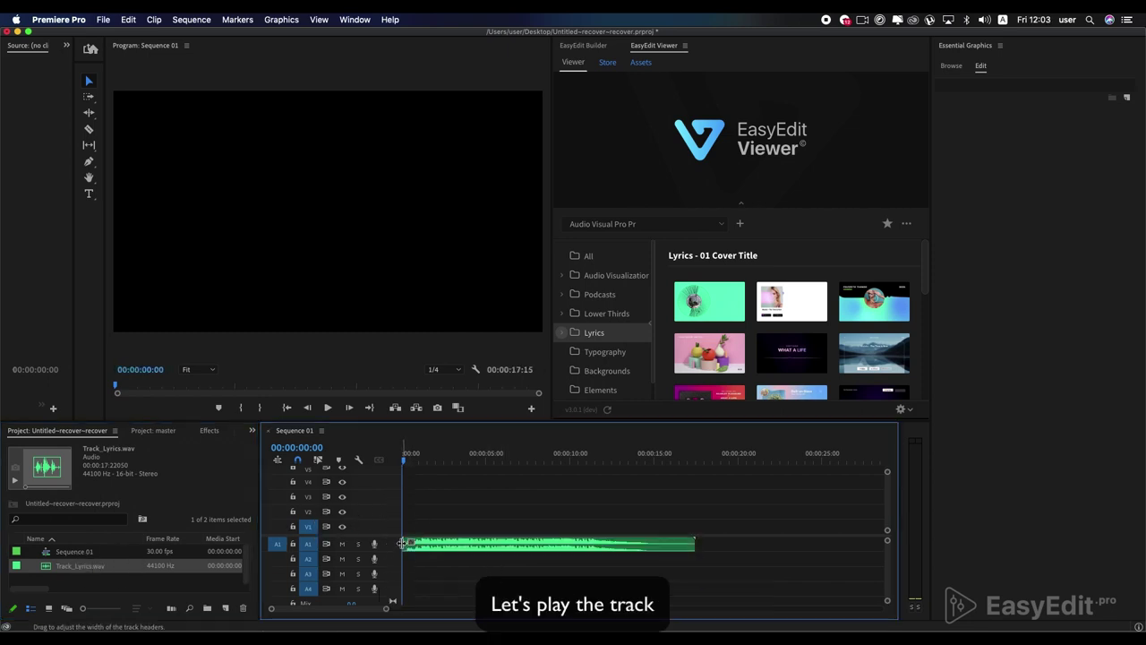
key(space)
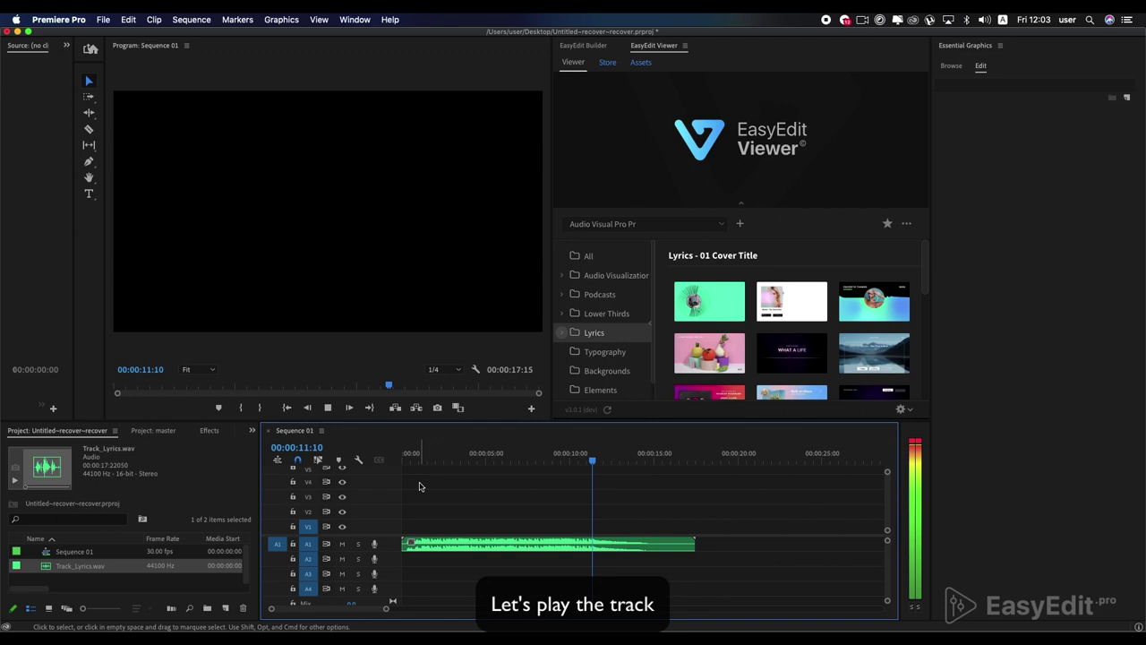
key(space)
- Import the ON ROSES Lyrics Text composition at 00:00:02:20 and move it onto V1
click(447, 458)
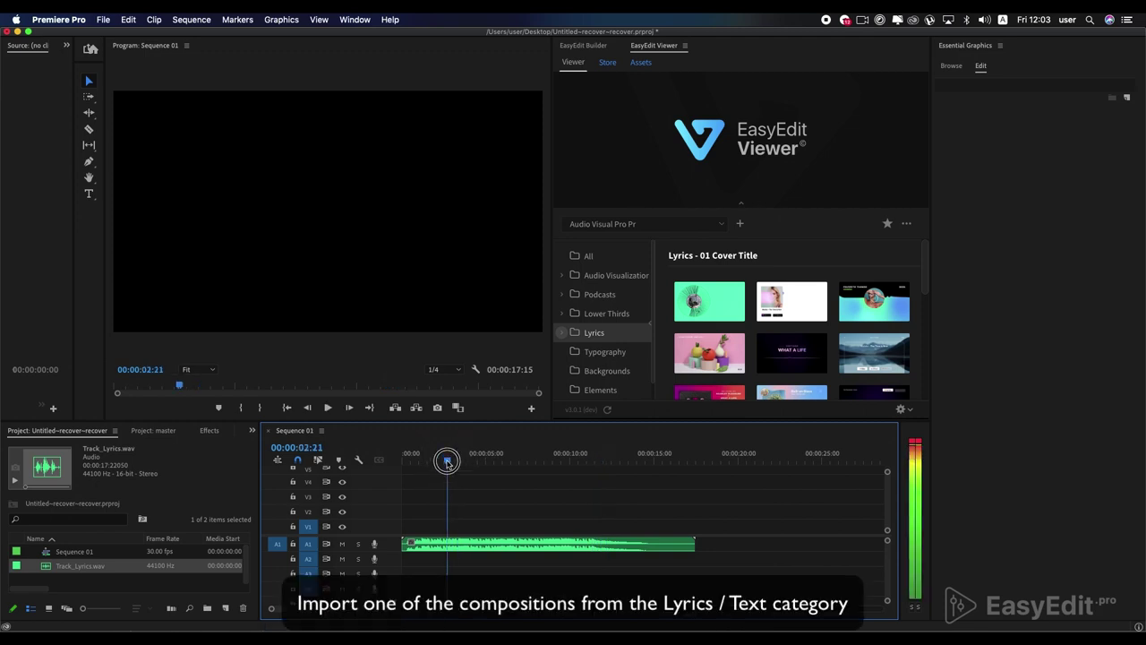
click(561, 332)
click(605, 372)
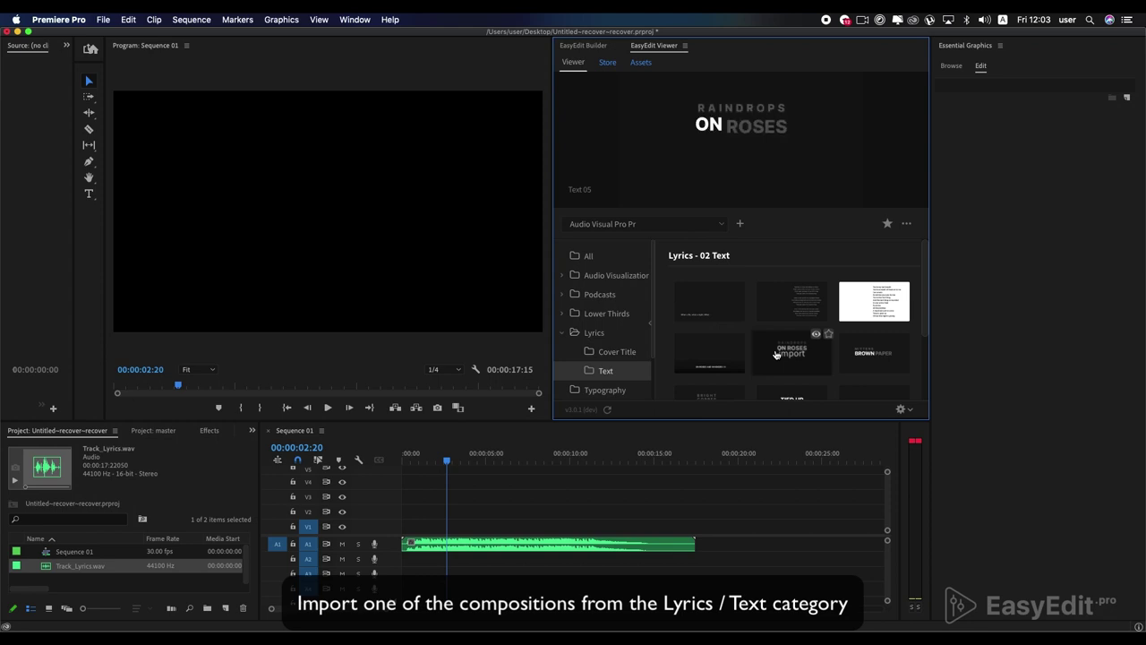
click(776, 355)
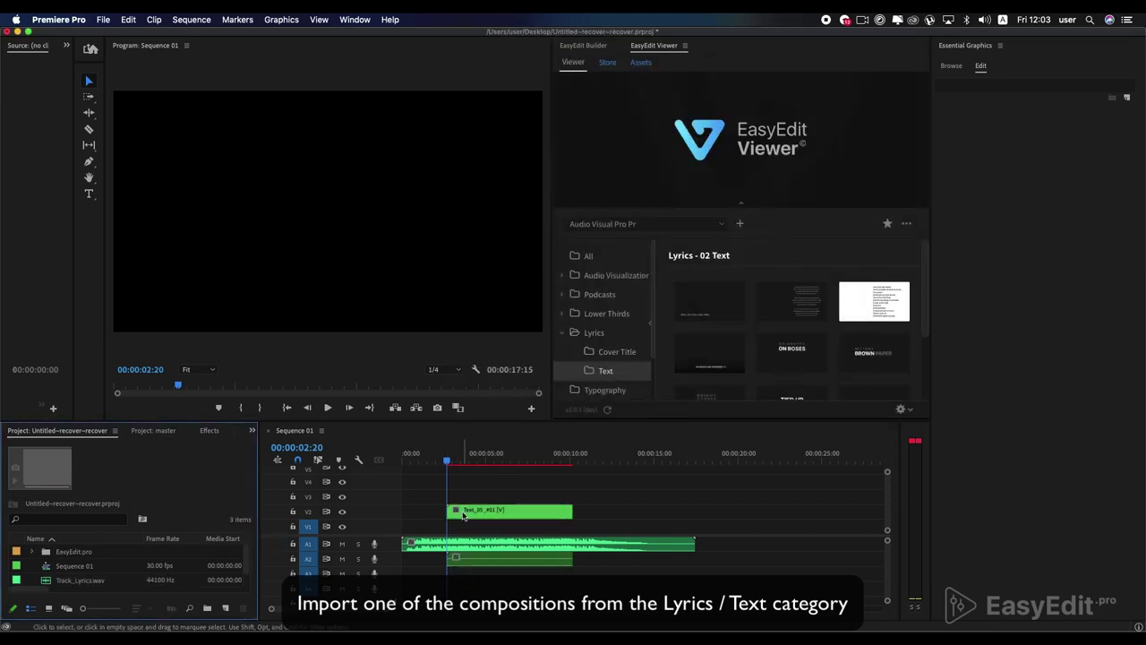
drag(463, 516, 465, 527)
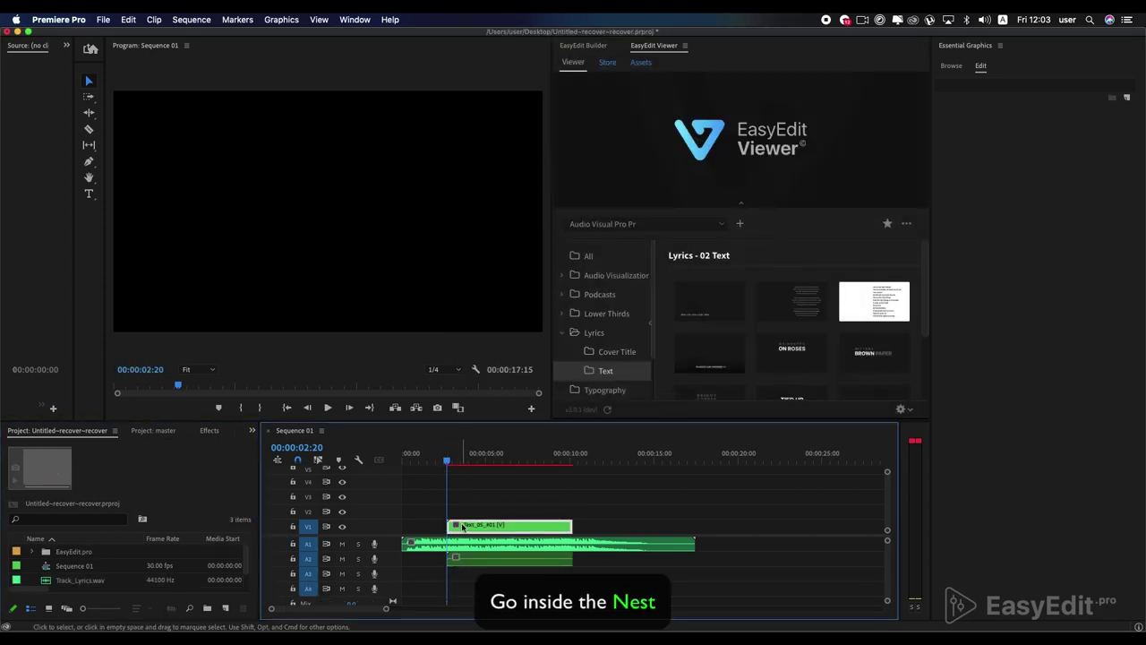
- Open the Text_05 nested sequence and hide its RAINDROPS text layer
double_click(491, 528)
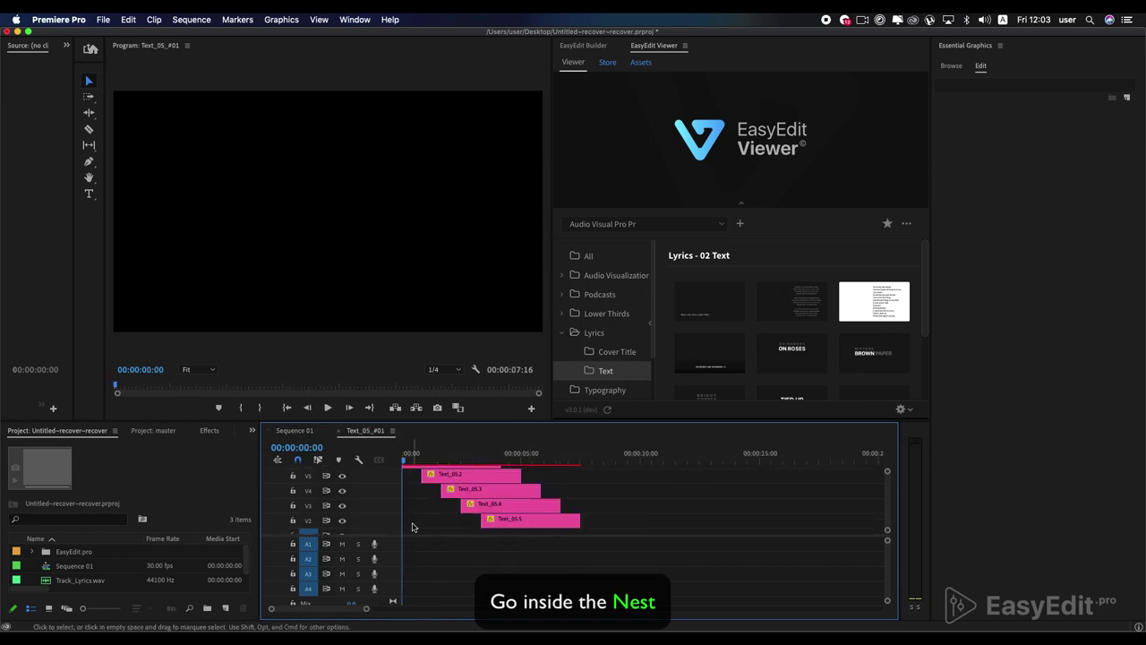
drag(402, 454, 450, 506)
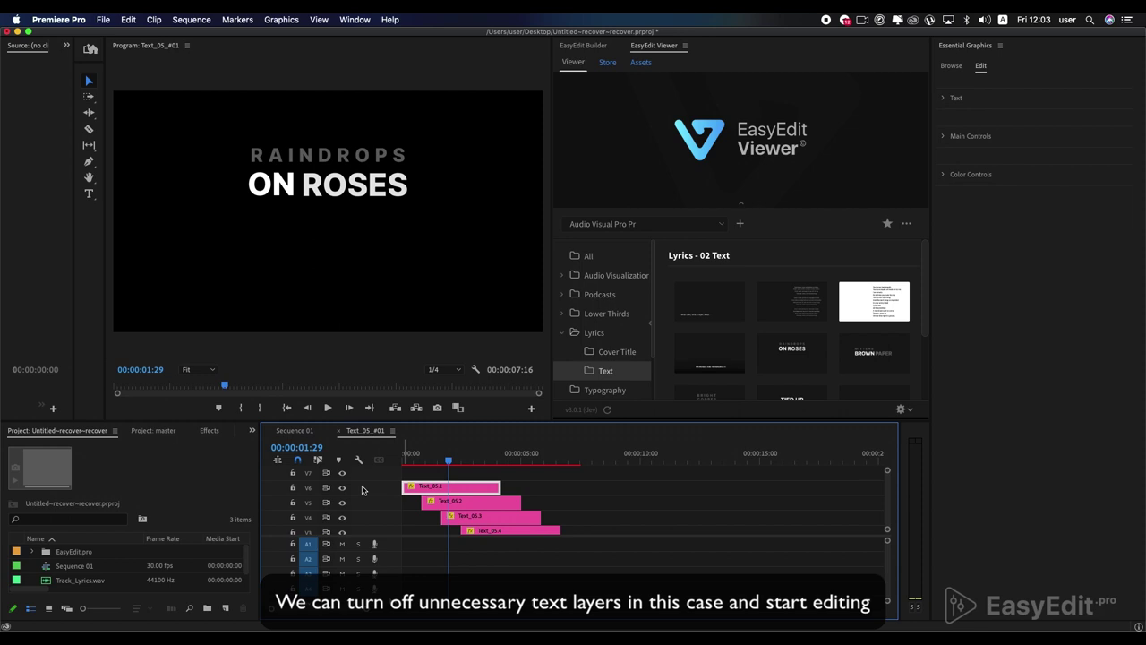
click(342, 487)
scroll(342, 515, down, 2)
scroll(343, 517, up, 2)
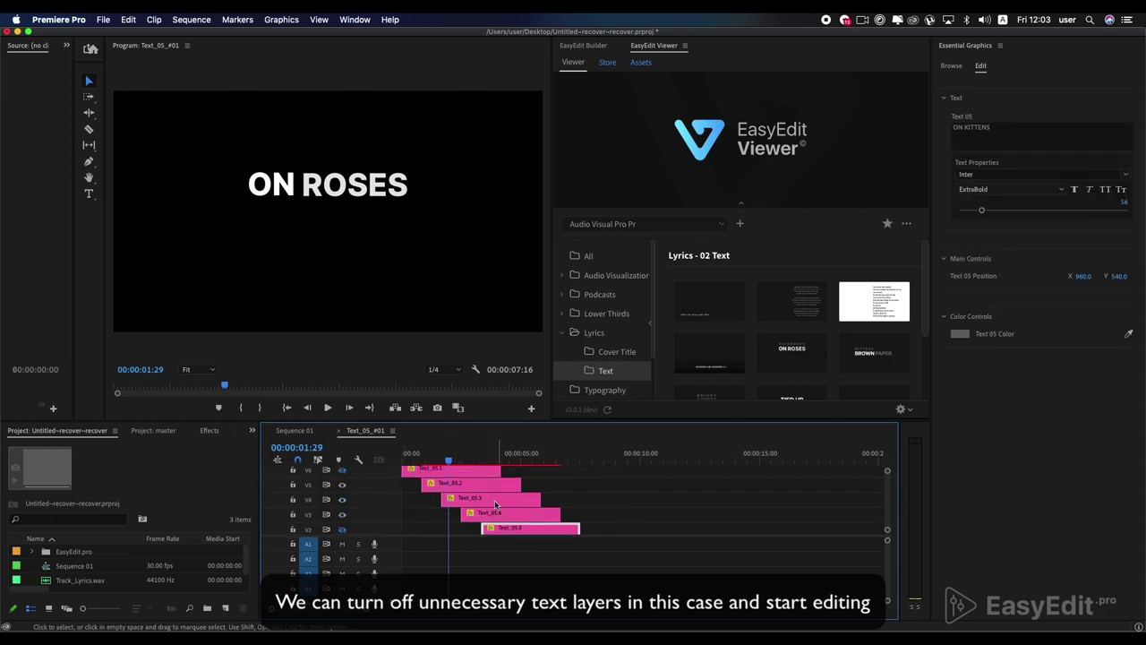
click(448, 491)
- Change the lyric lines to I SEE and THE, then start replacing WHISKERS
drag(449, 459, 477, 465)
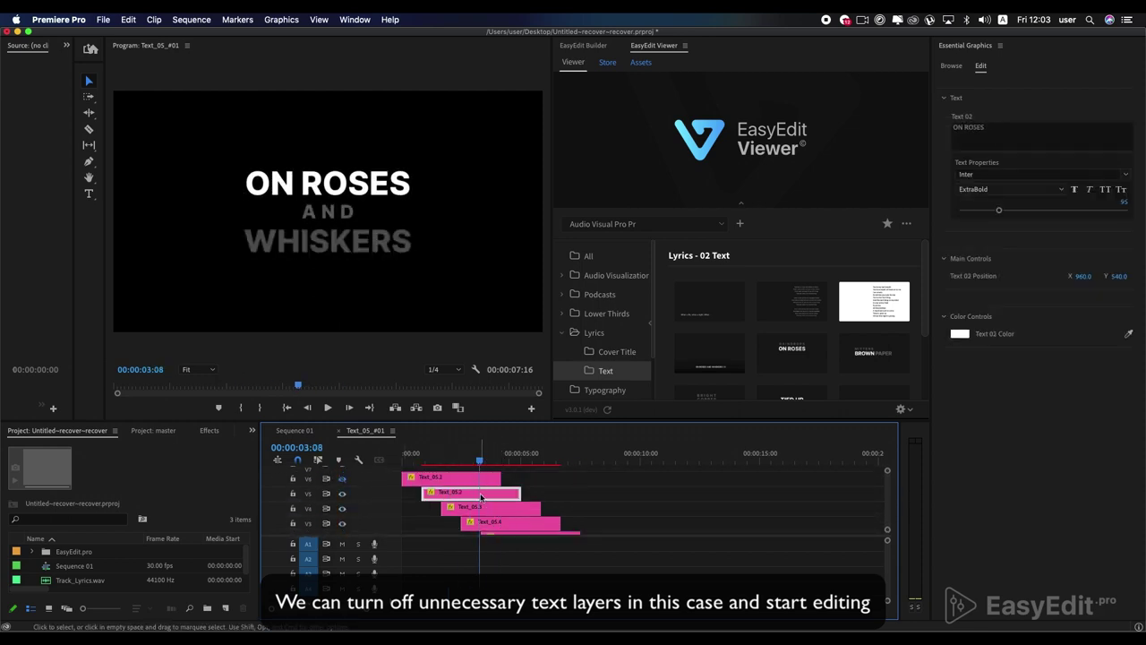
click(973, 128)
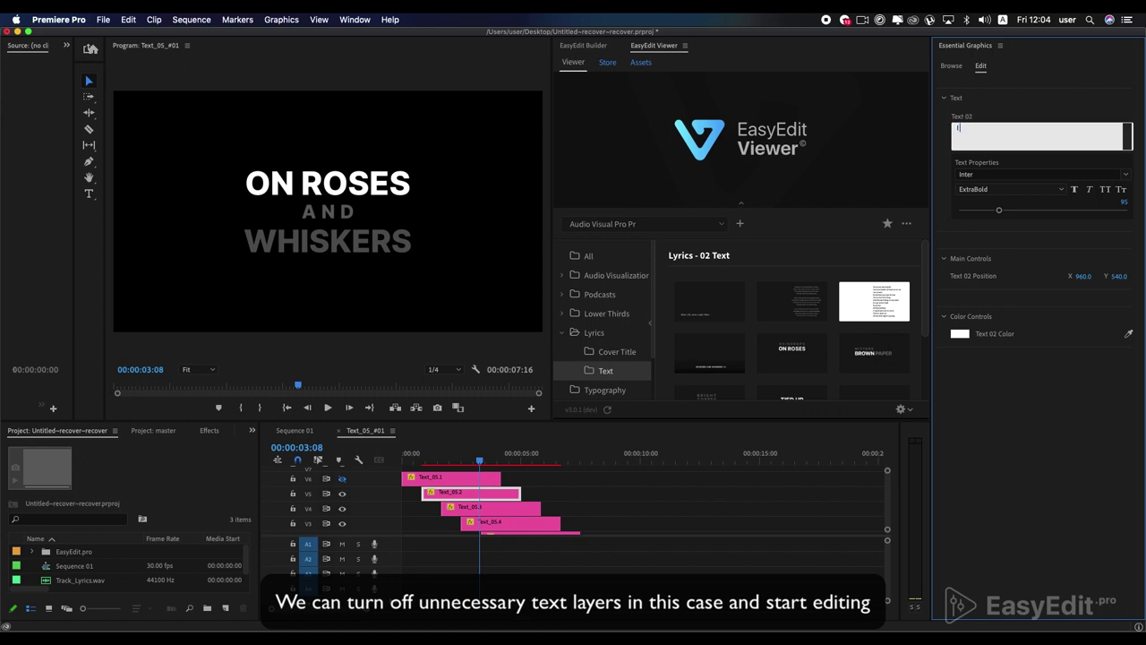
click(491, 508)
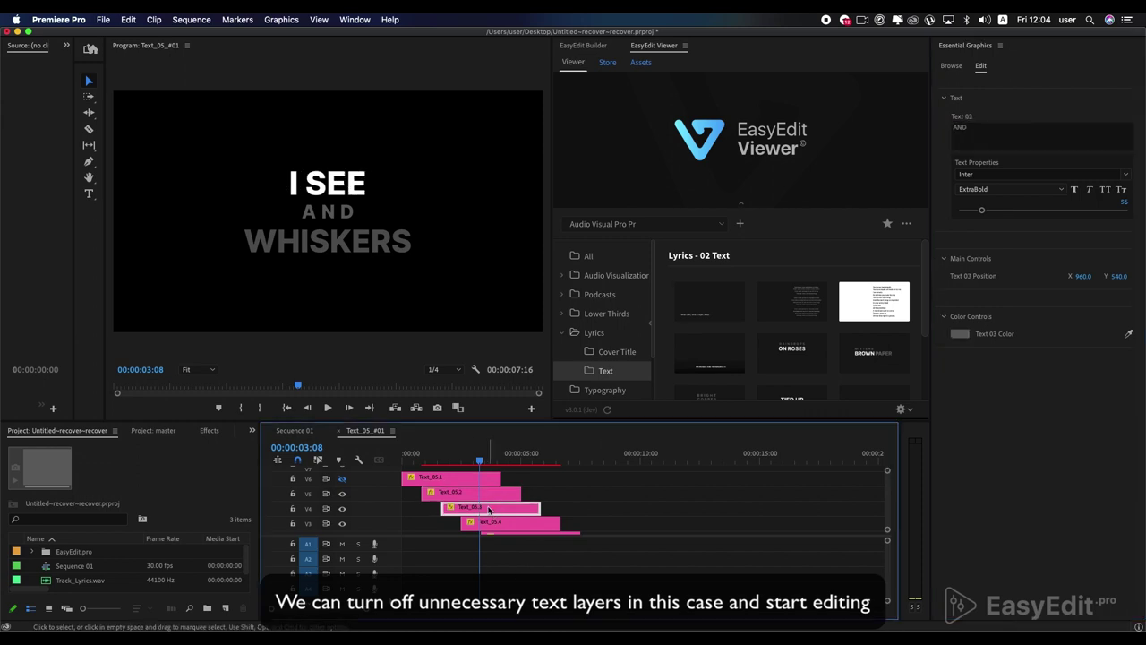
click(983, 130)
text(THE)
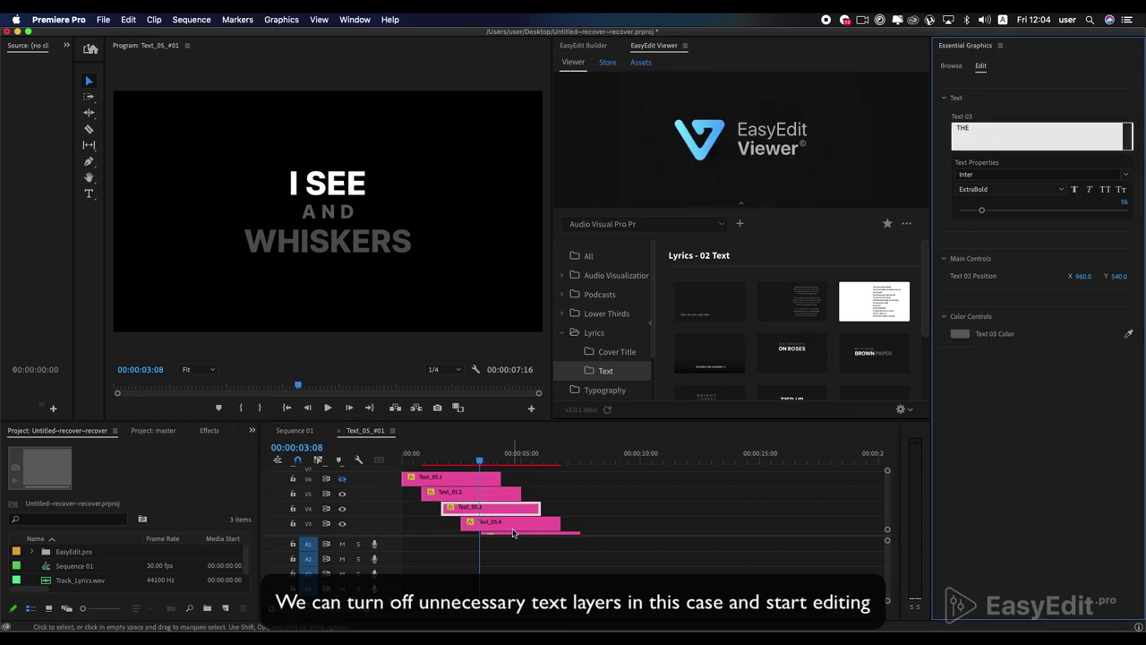
click(510, 522)
click(985, 134)
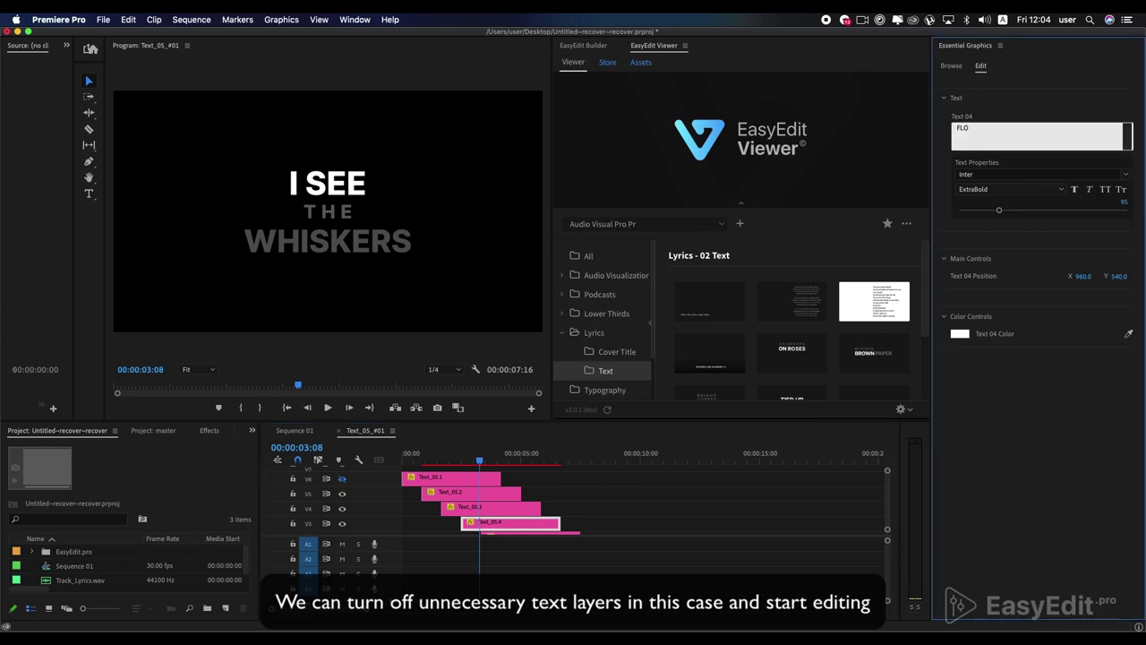
- Commit the FLOWERS text, return to Sequence 01, and play and scrub to check the lyric
click(705, 409)
click(294, 430)
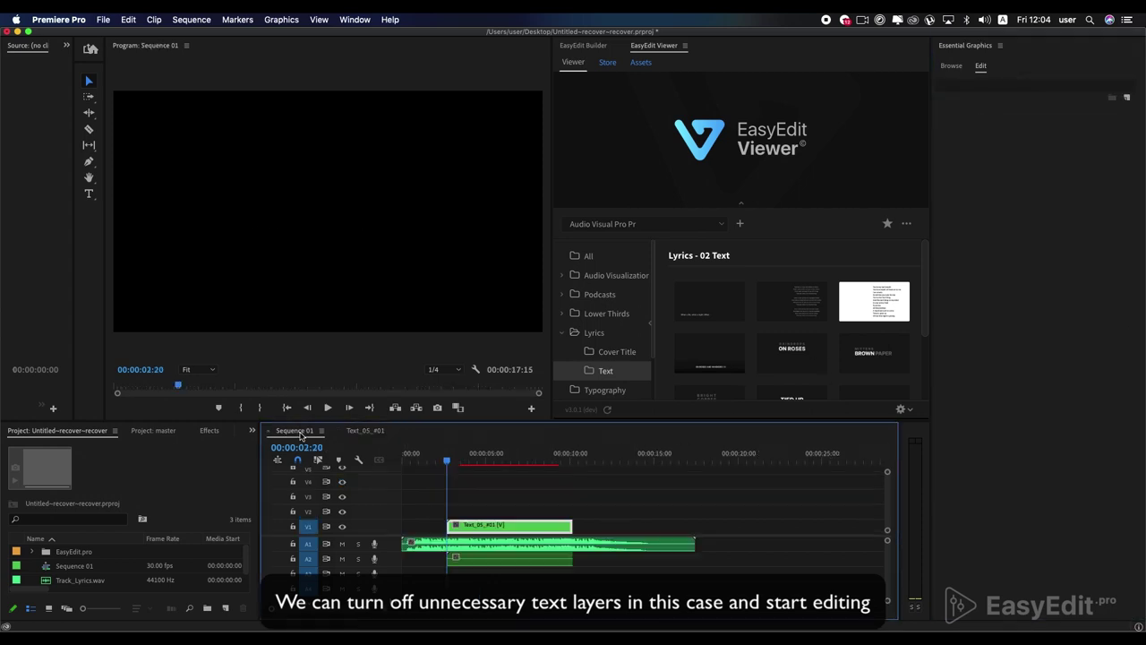
key(space)
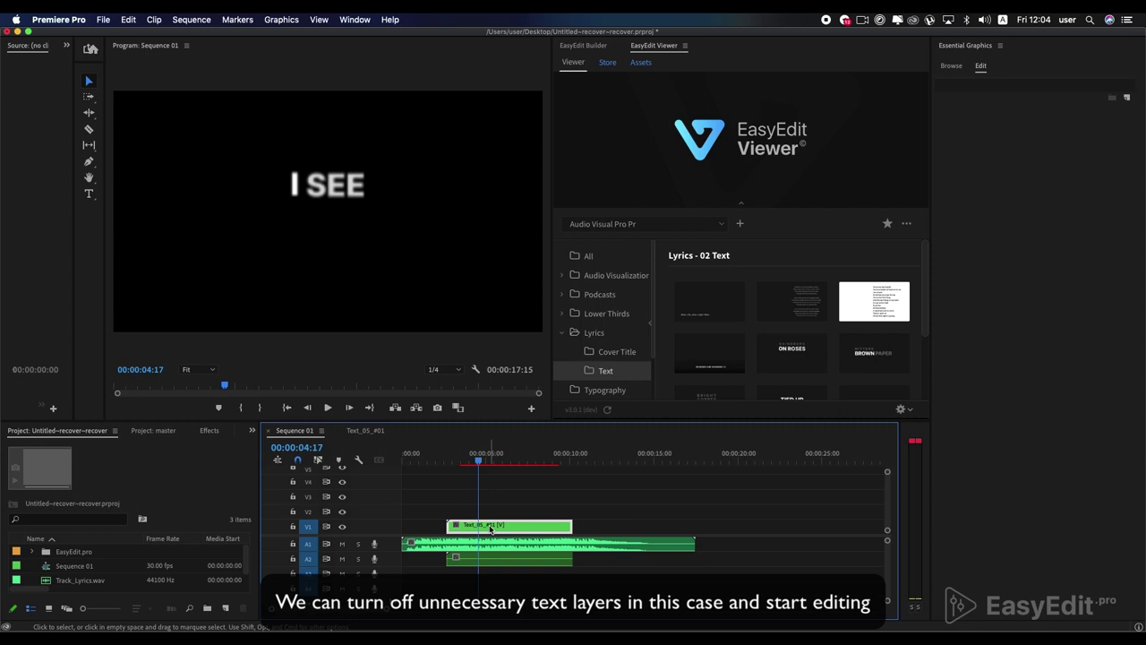
drag(450, 461, 459, 463)
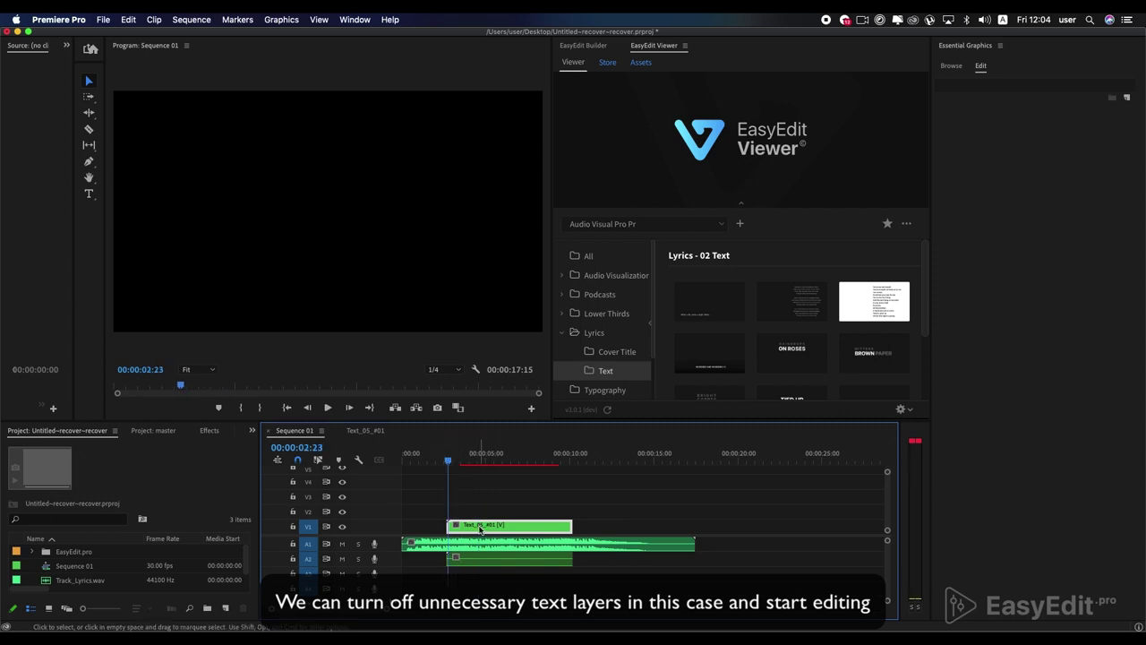
drag(456, 526, 462, 503)
- Inside Text_05_#01, shift the FLOWERS layer earlier and trim a text layer's end
double_click(462, 527)
drag(468, 524, 445, 526)
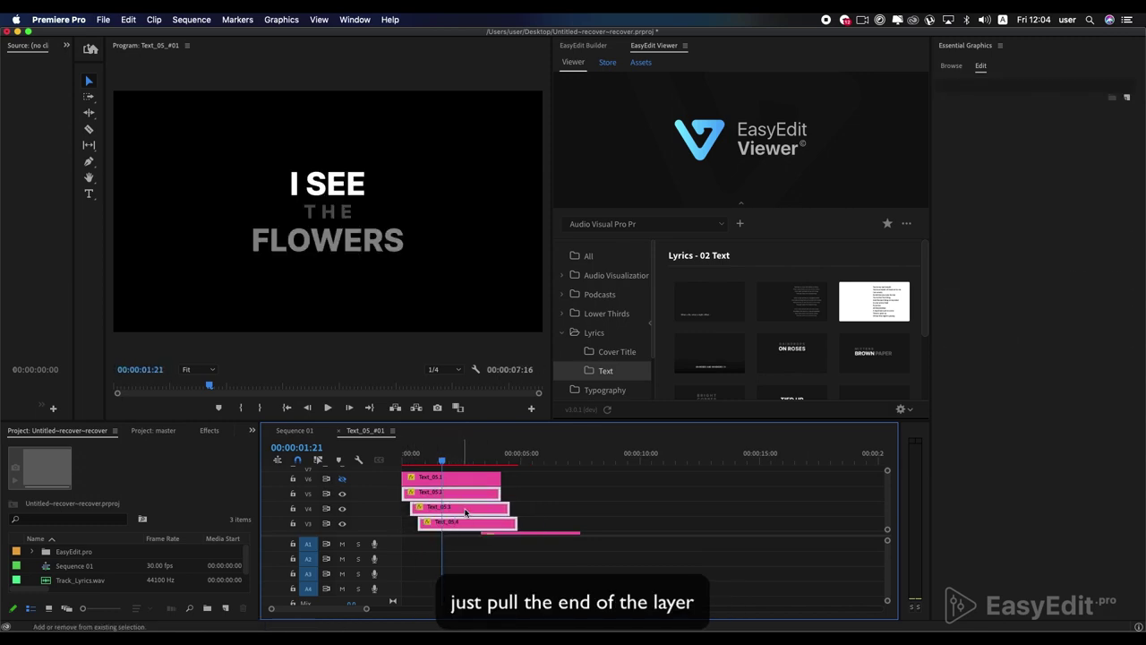
drag(507, 508, 512, 508)
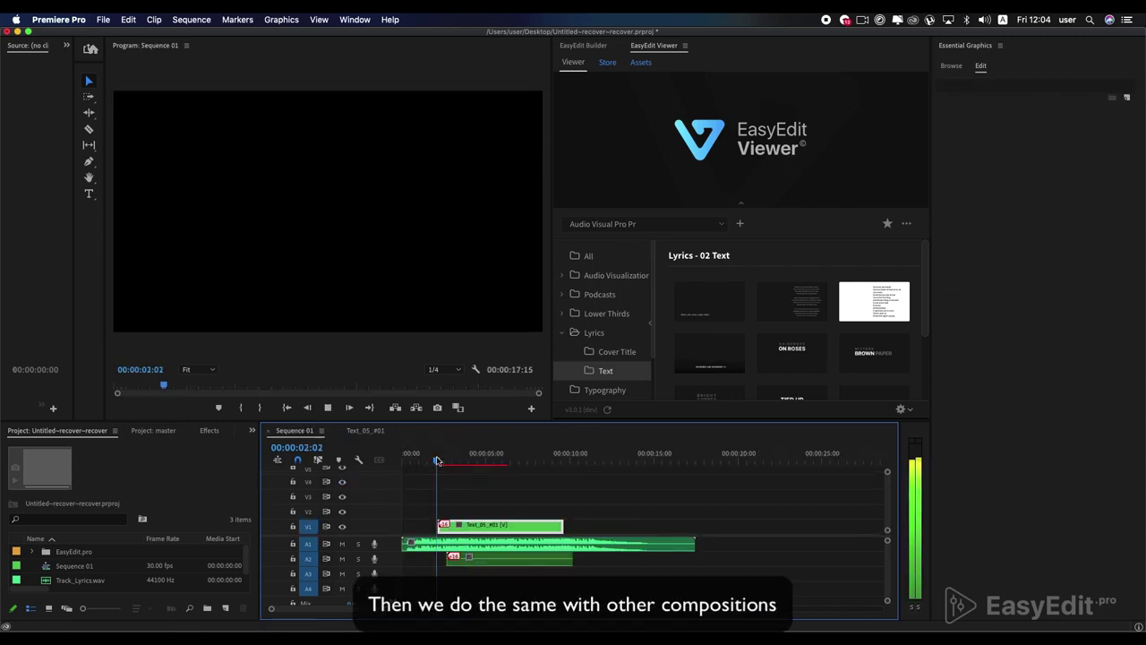
- Add the Text_06_#01 lyric template on V2 and retype its lines to I SEE, THE, DREAM
key(space)
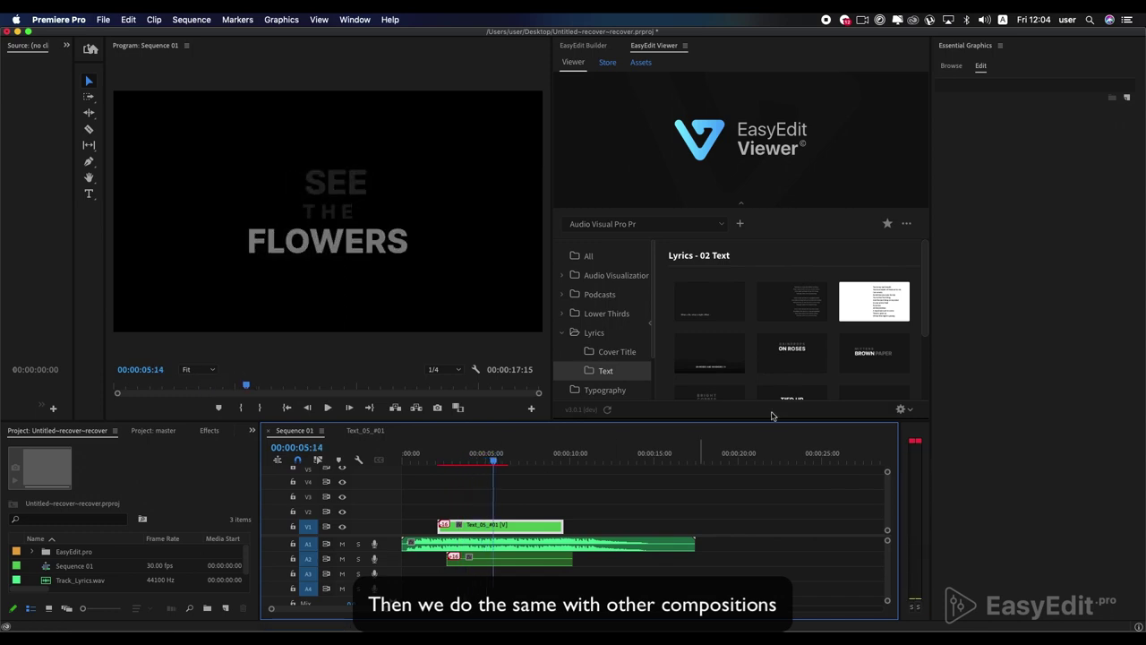
click(868, 361)
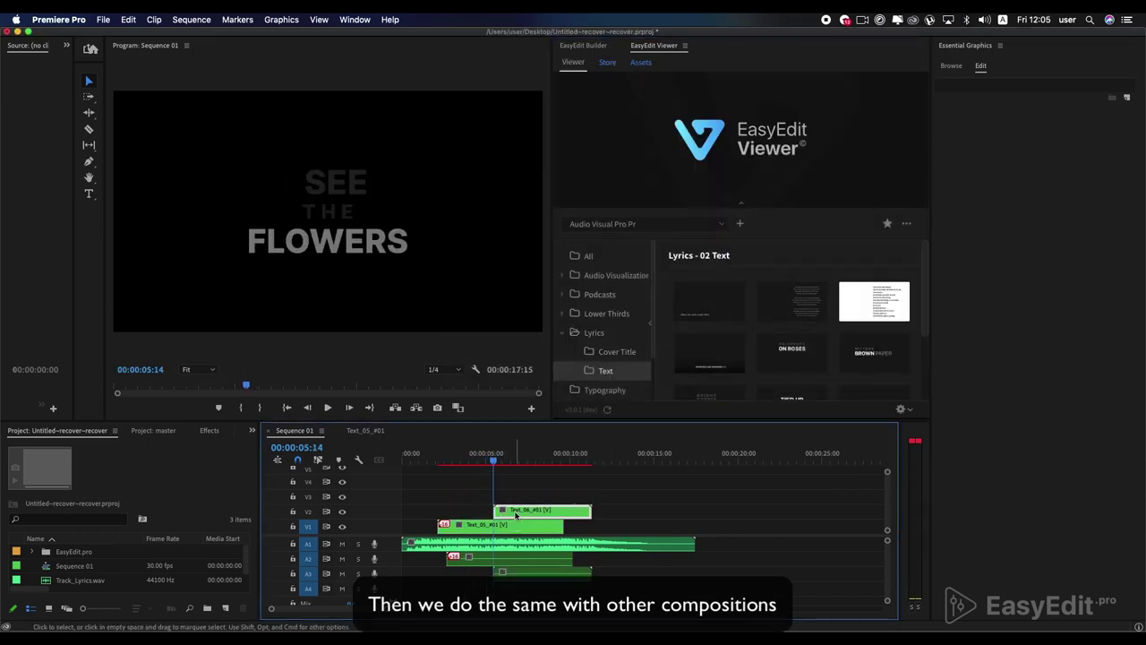
double_click(526, 511)
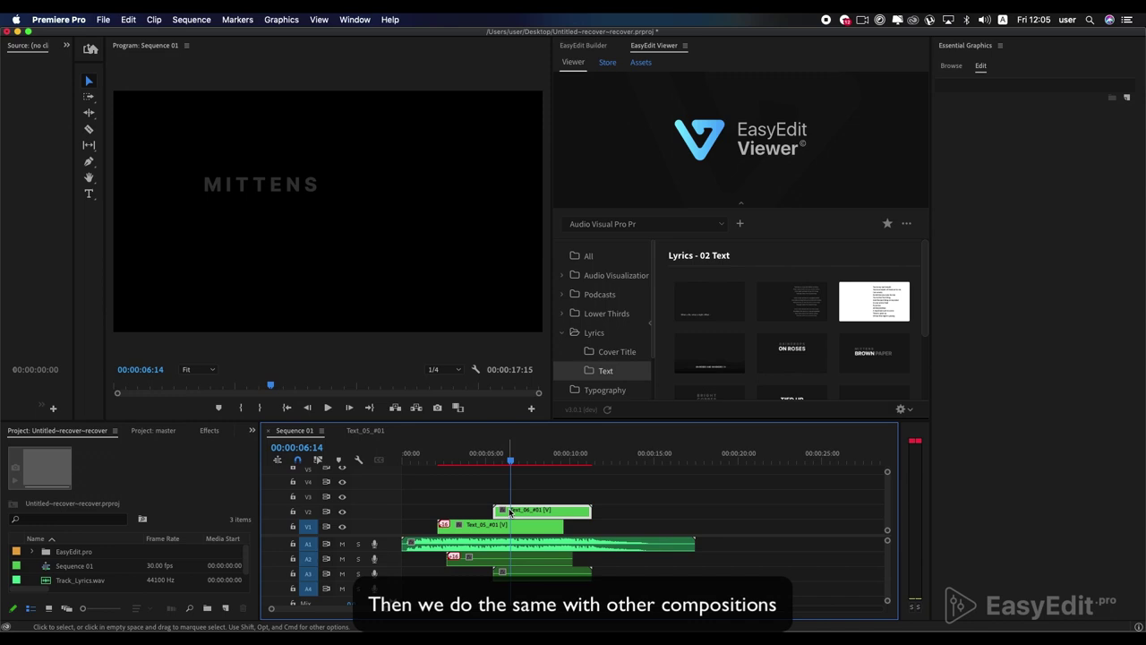
click(955, 104)
double_click(981, 132)
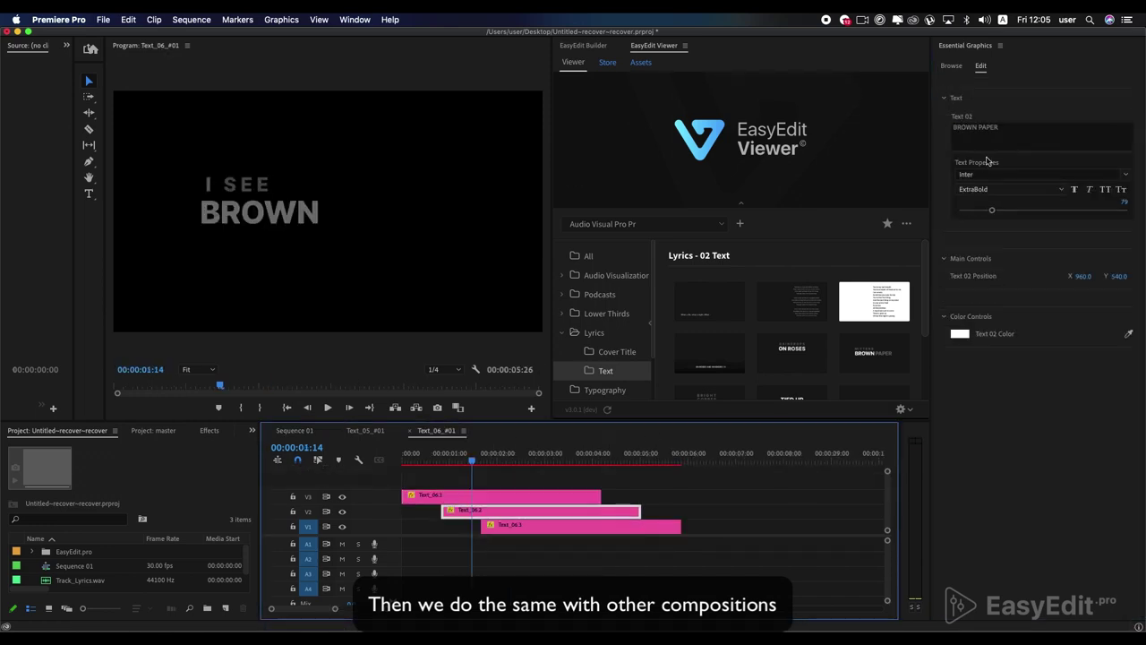
triple_click(985, 131)
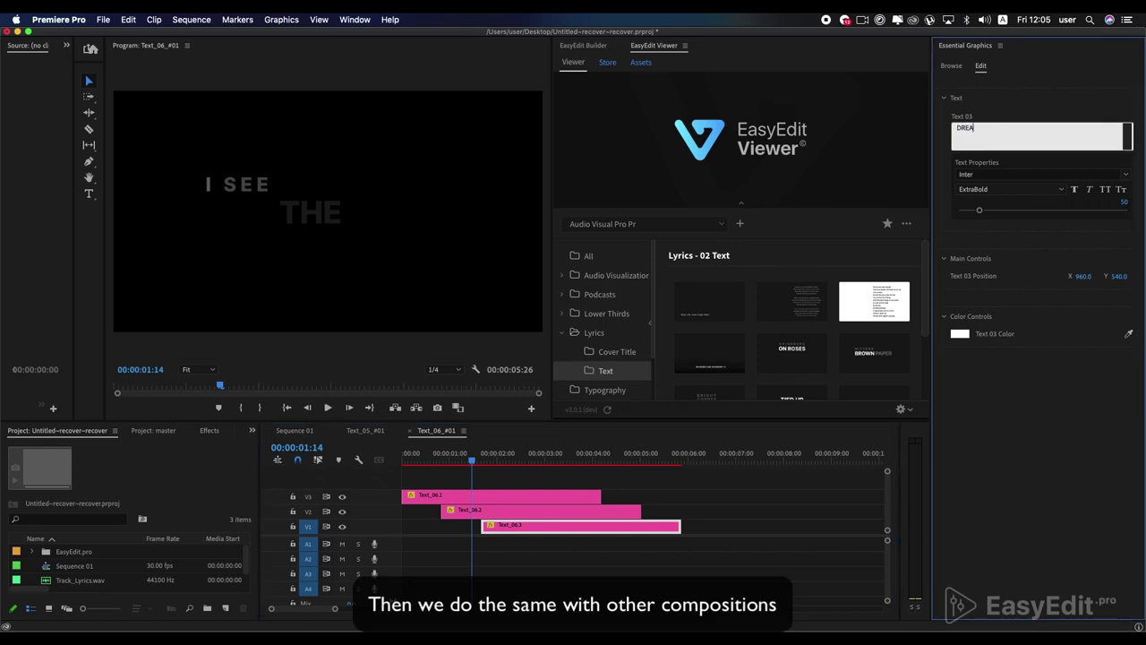
click(494, 558)
- Nudge DREAM right, shift the lower text layers earlier, and trim the top layer's end
click(533, 461)
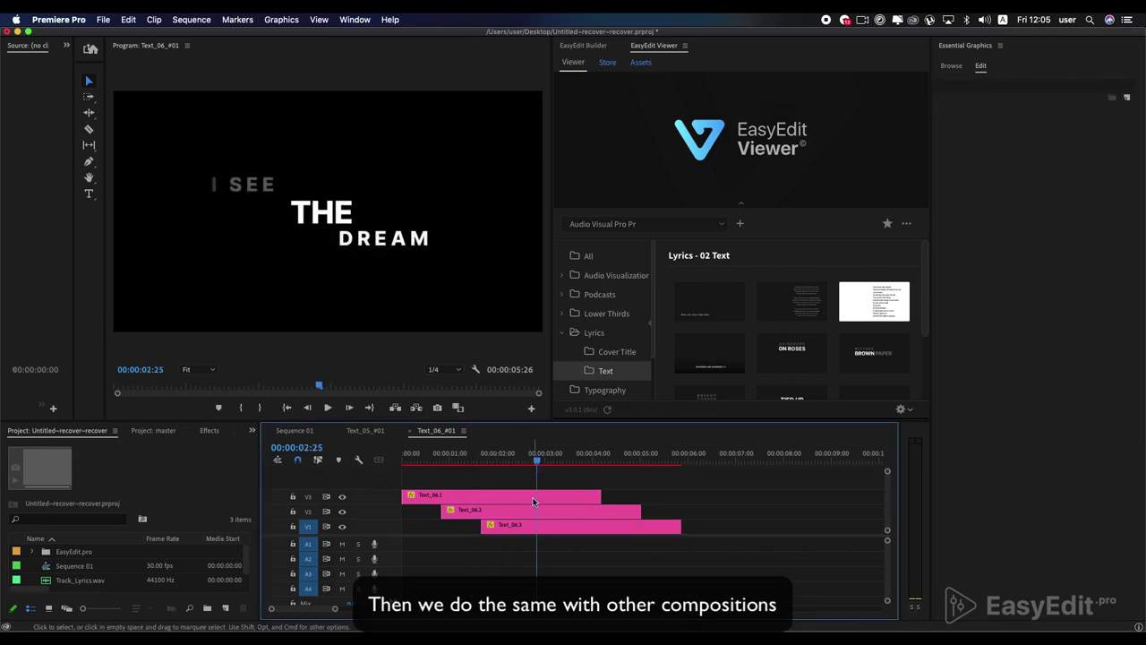
click(532, 502)
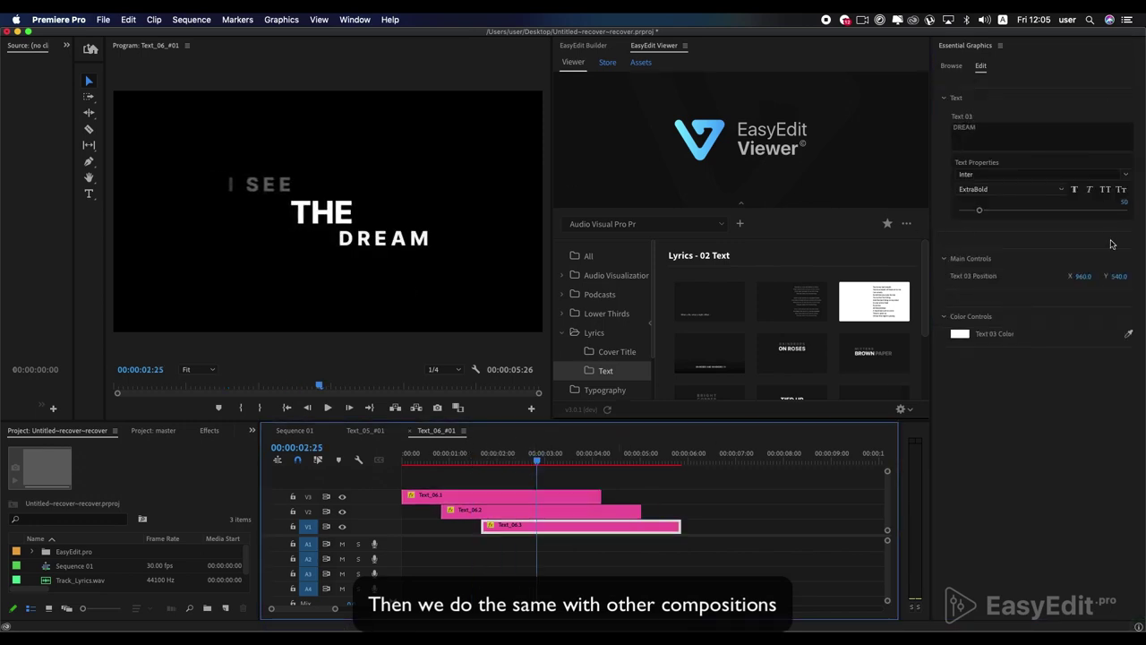
drag(1084, 276, 1097, 276)
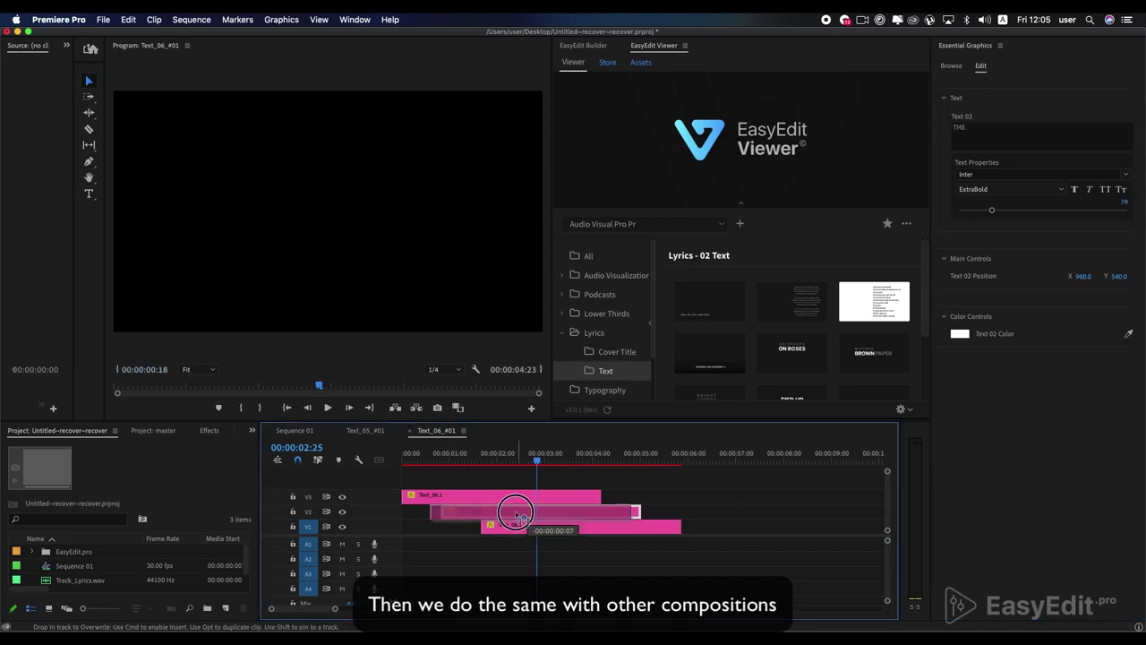
drag(516, 525, 518, 510)
drag(600, 496, 553, 496)
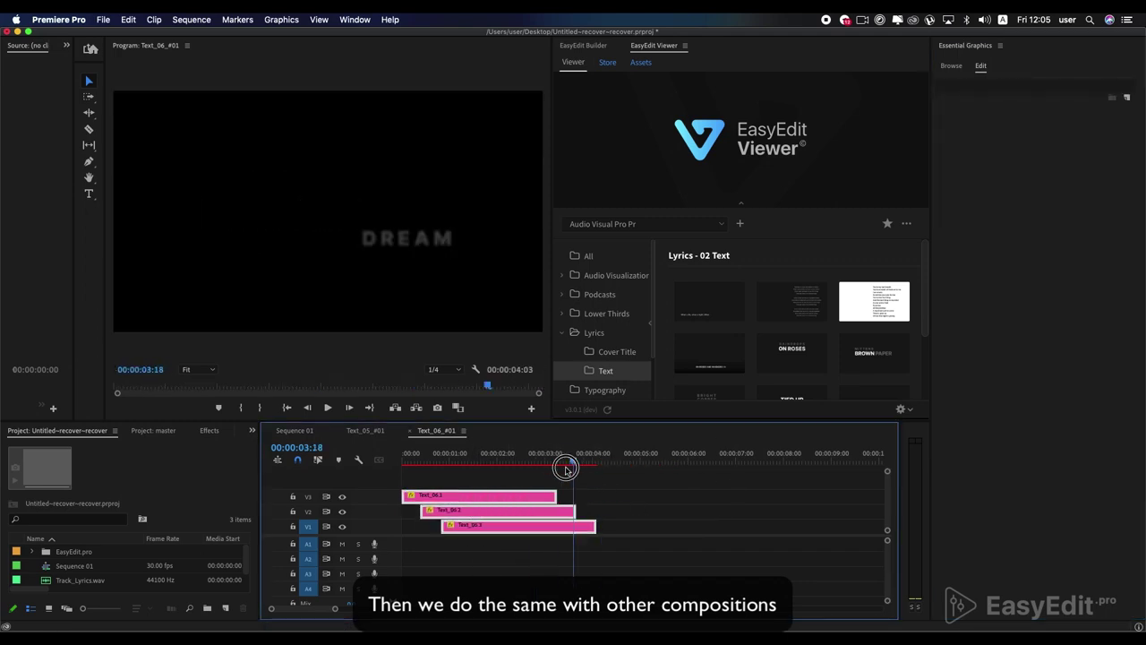
click(496, 454)
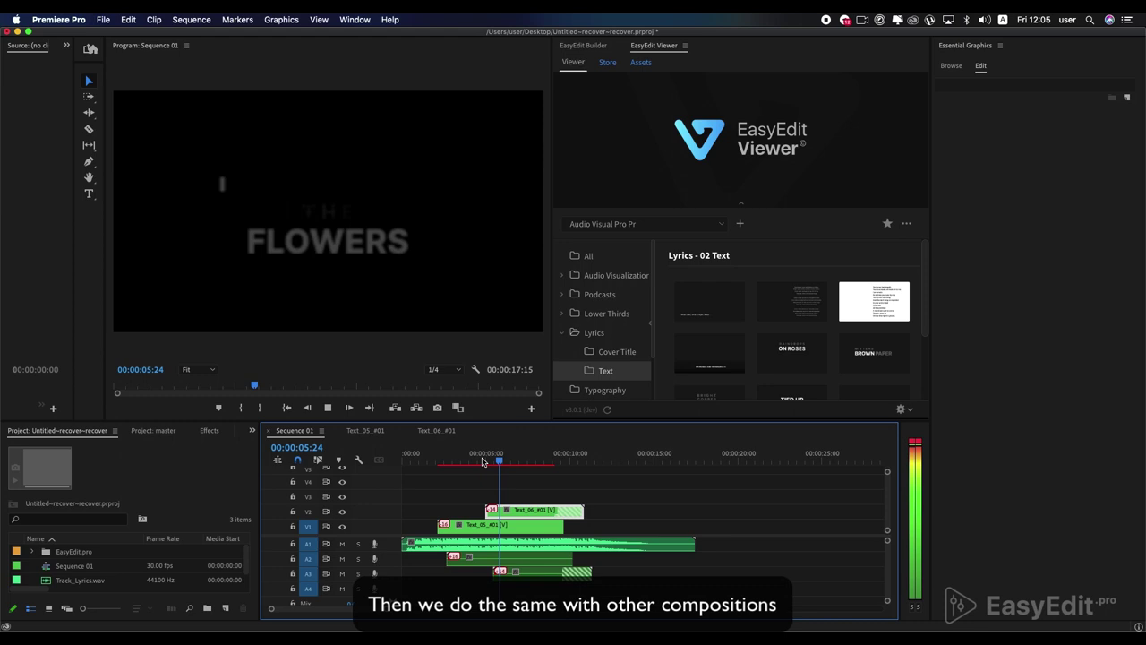
- Place the TIED UP lyric template (Text_08_#01) on V3 and open its composition
key(space)
scroll(870, 359, down, 1)
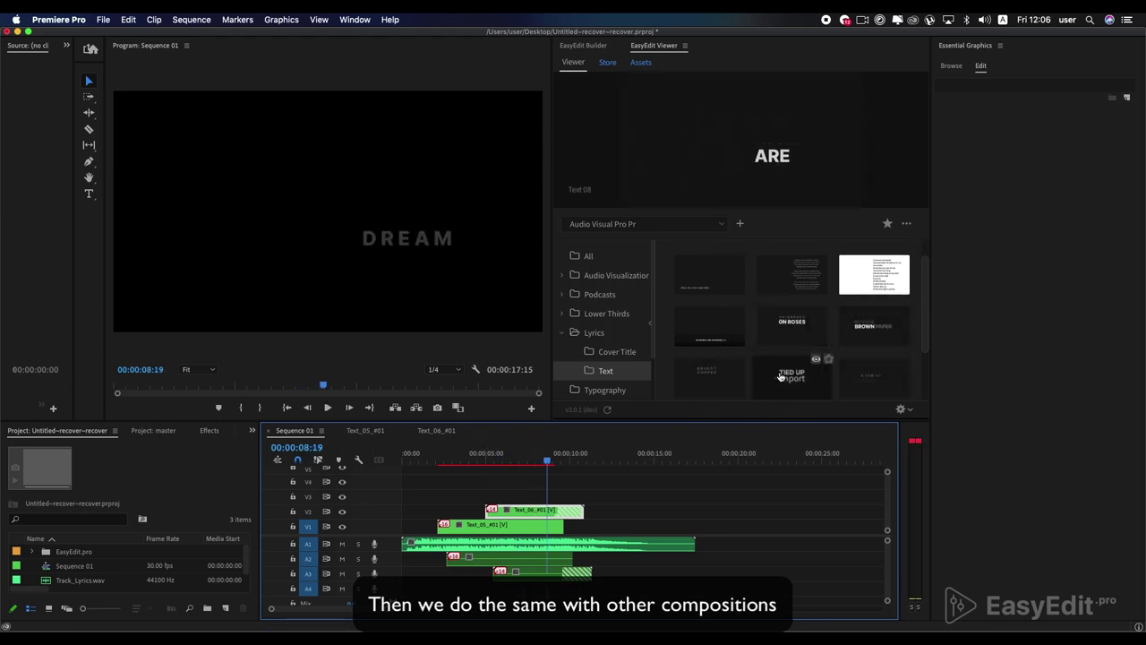
drag(780, 377, 548, 498)
key(=)
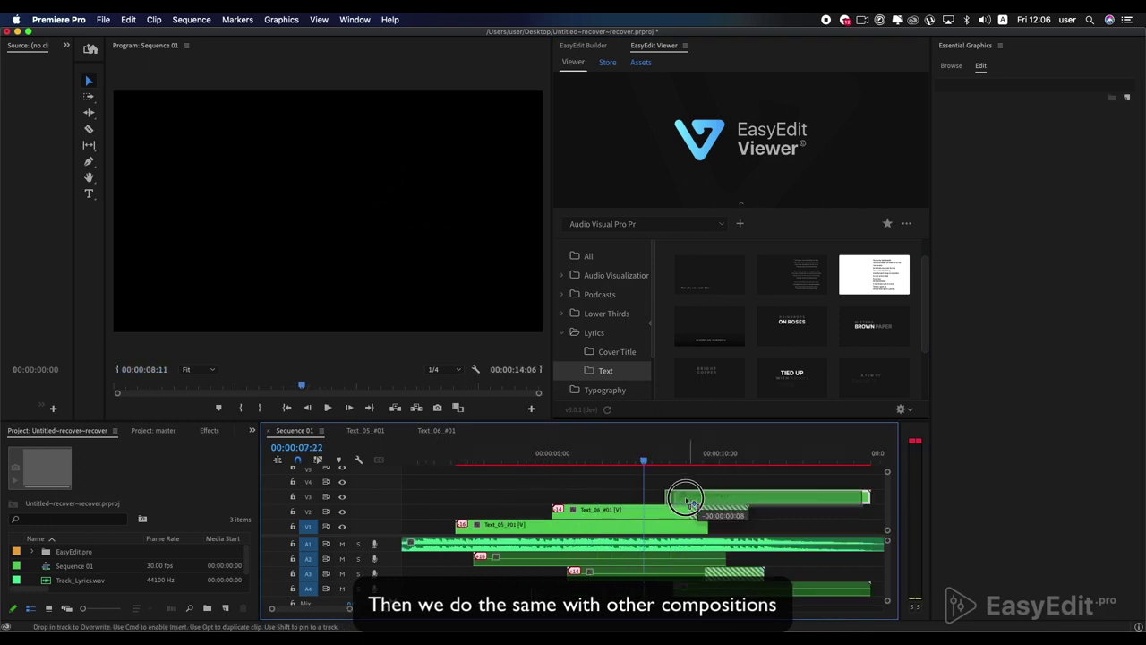
double_click(657, 503)
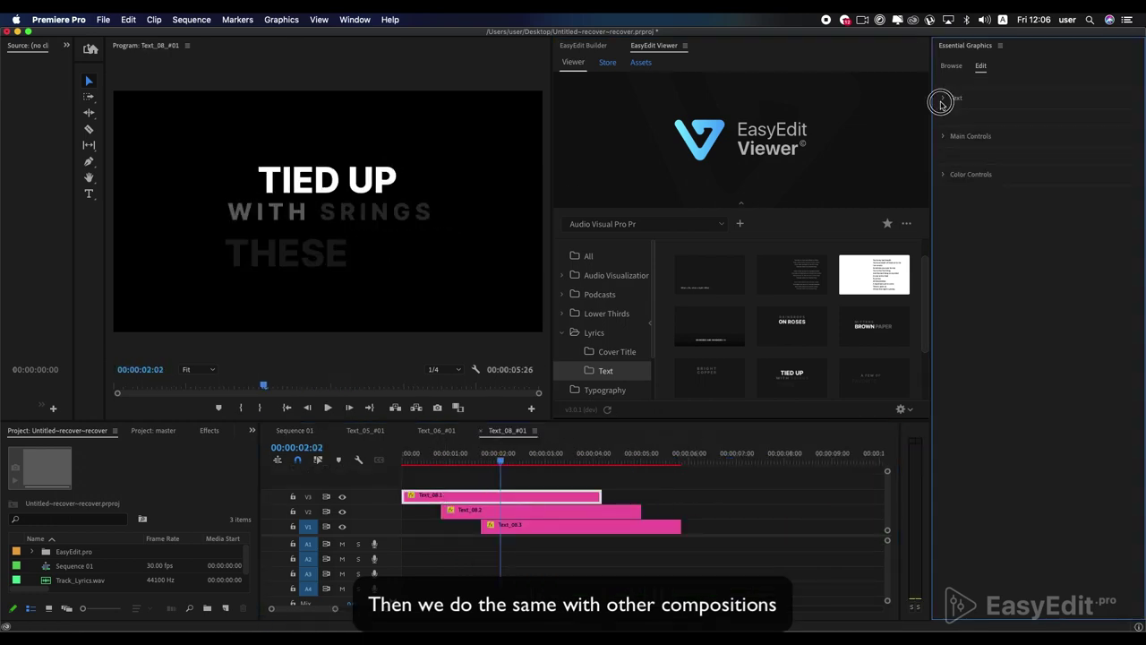
- Change its lines to I SEE, THE and BLUE SKY, shifting the lower layers earlier
drag(953, 128, 979, 134)
text(I SEE)
click(541, 510)
click(590, 525)
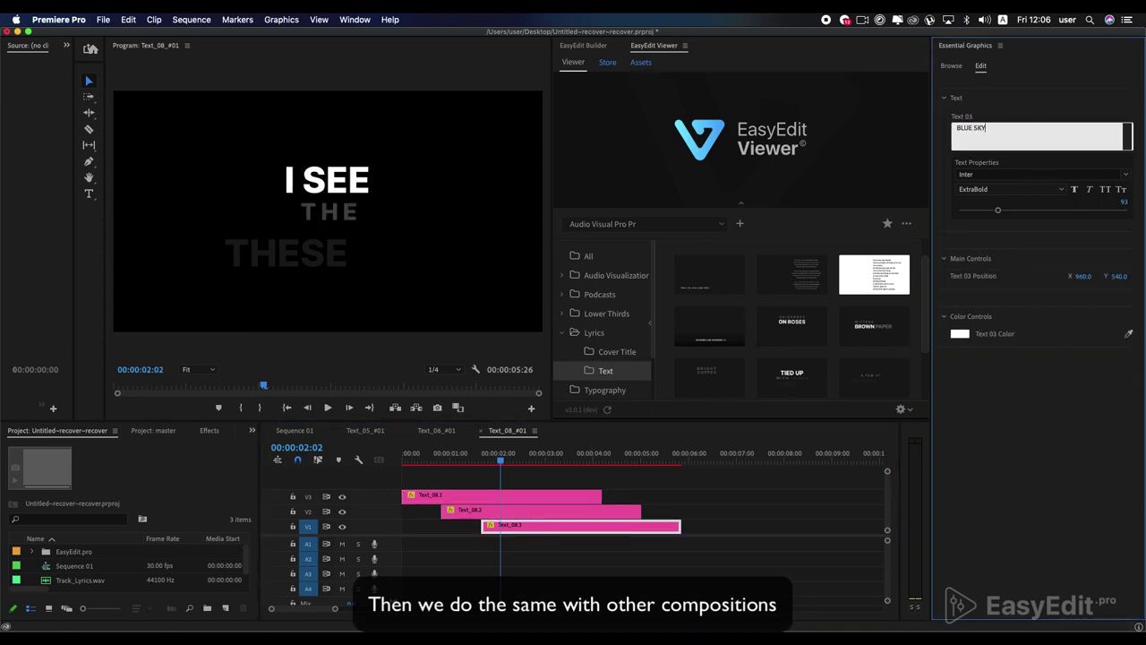
text(BLUE SKY)
drag(519, 527, 486, 511)
- Trim the lyric layer ends, then drop Cover_Title_09 on V1 trimmed to the song's length
drag(598, 519, 568, 517)
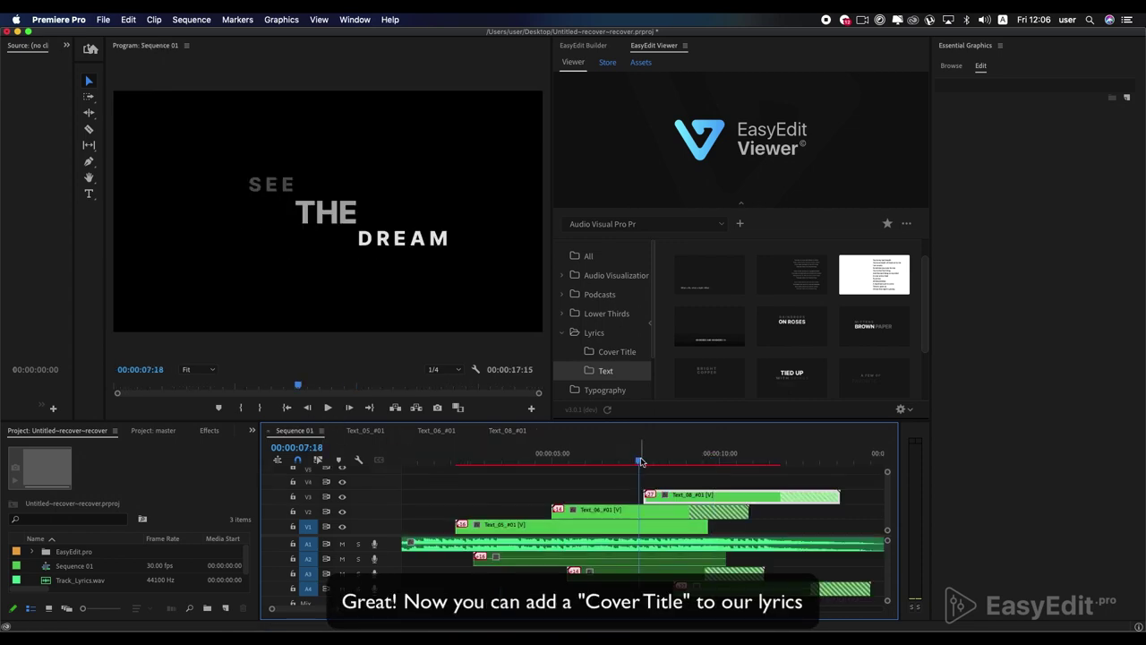
key(space)
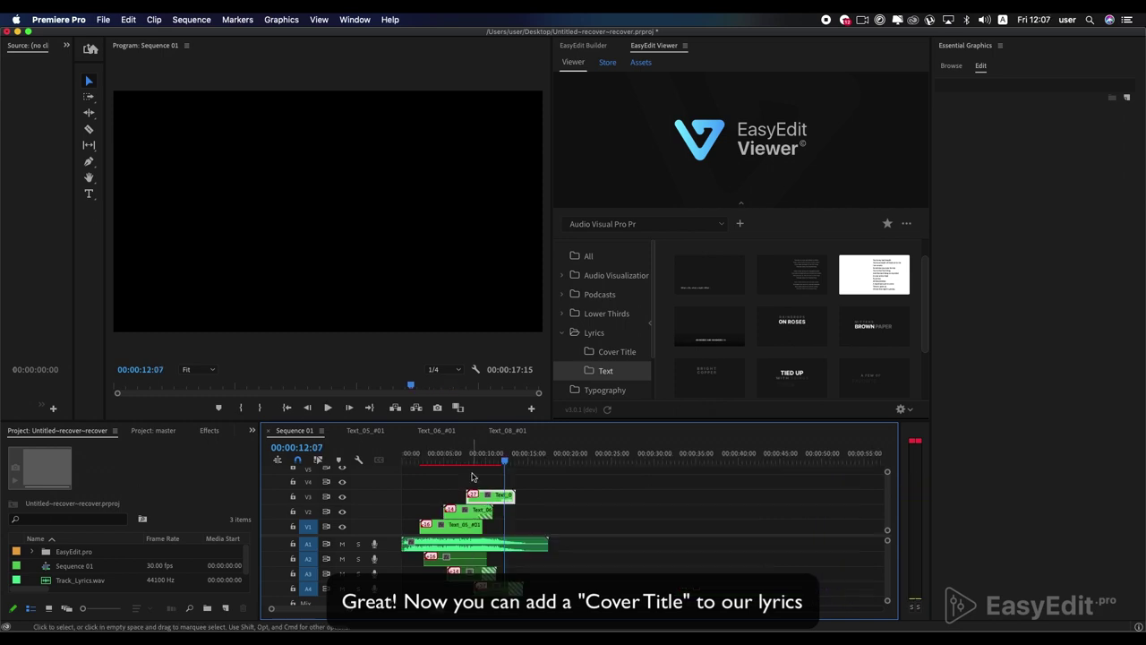
click(604, 347)
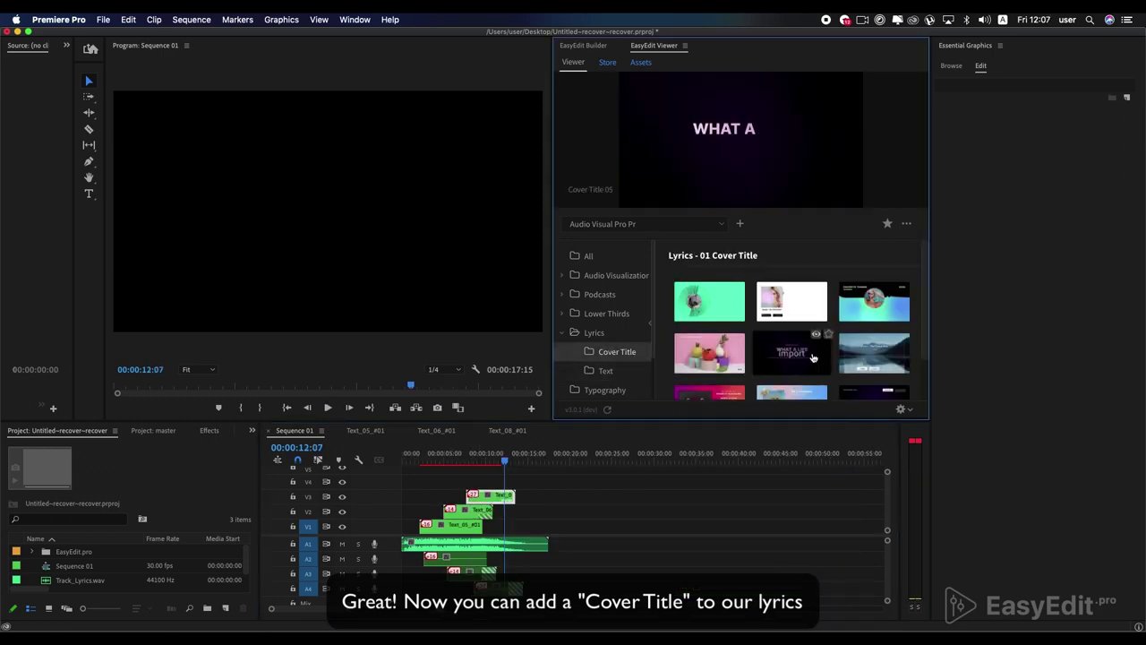
scroll(812, 357, down, 1)
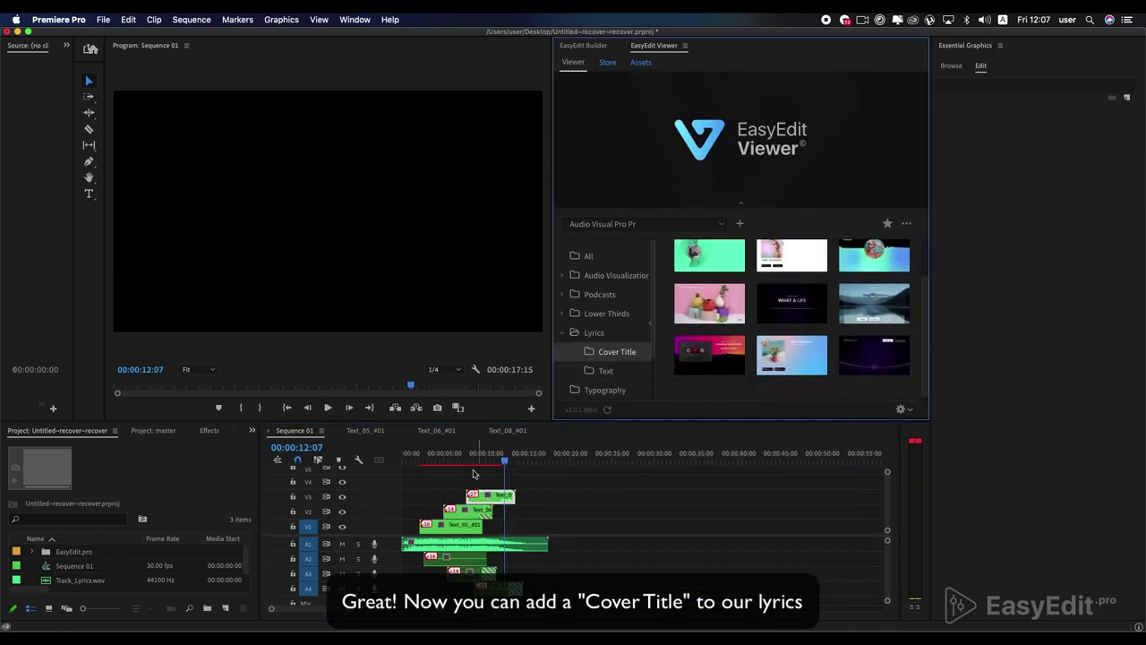
drag(791, 304, 481, 506)
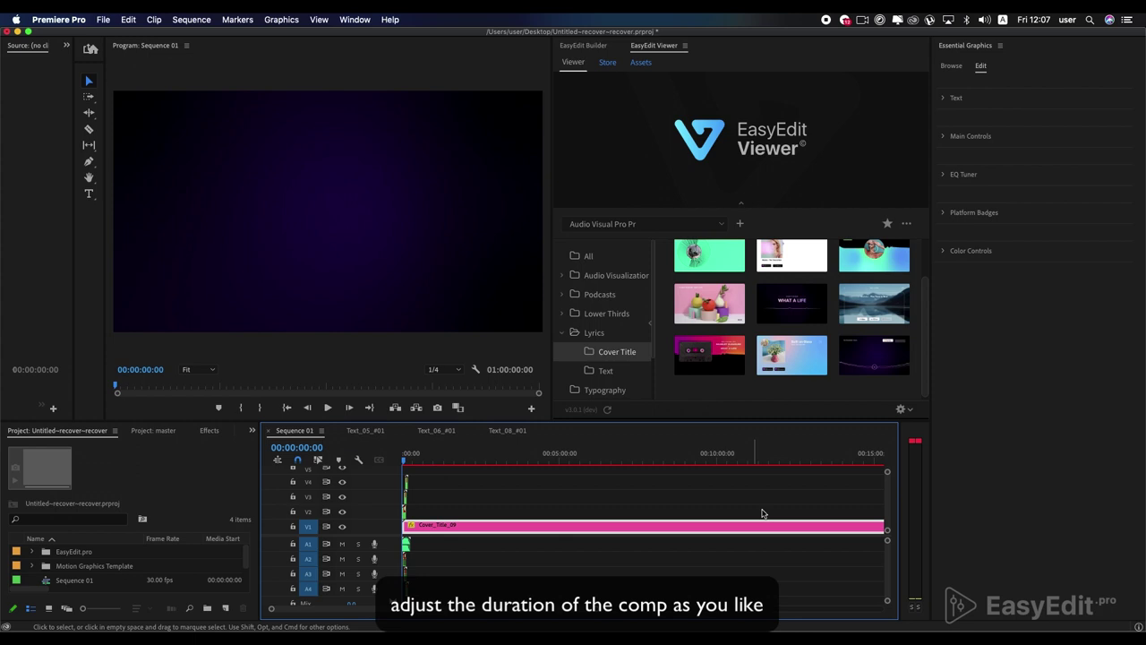
key(backslash)
drag(404, 527, 448, 543)
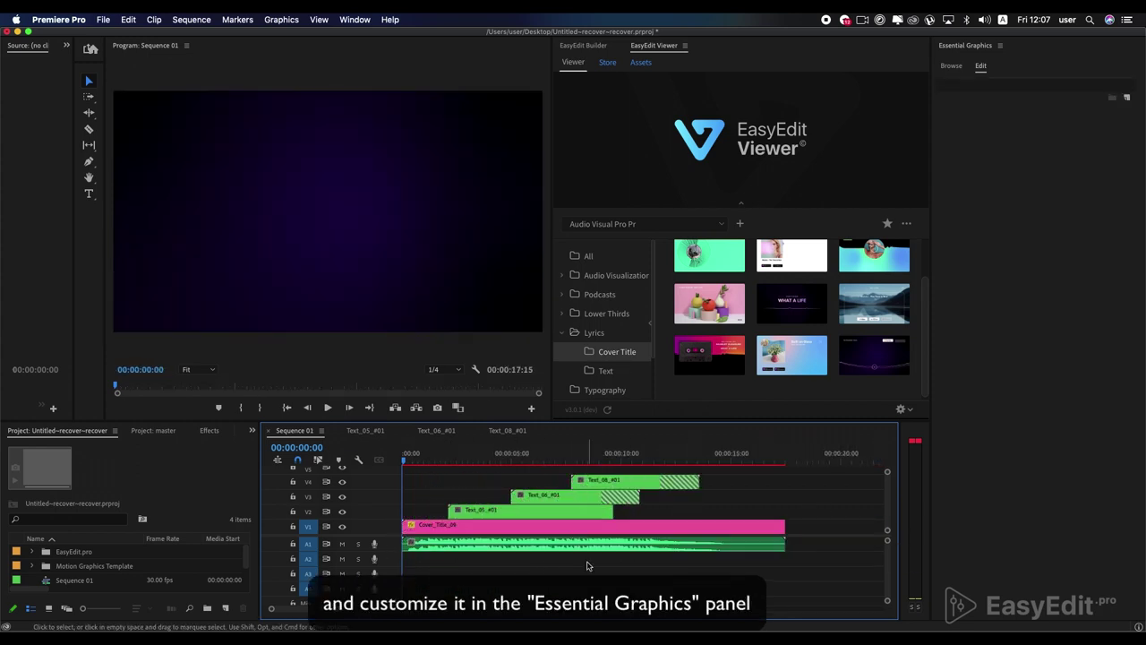
drag(417, 463, 573, 463)
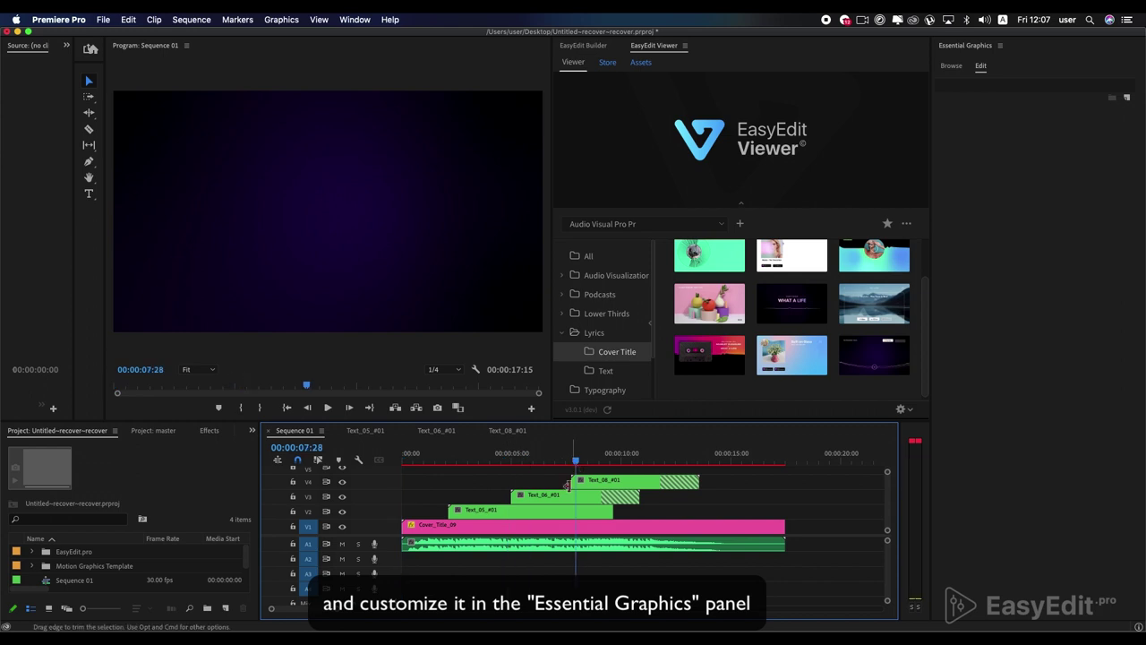
- Switch the cover title's Badge 01 to Mixcloud and Badge 02 to Pocket Casts
click(562, 528)
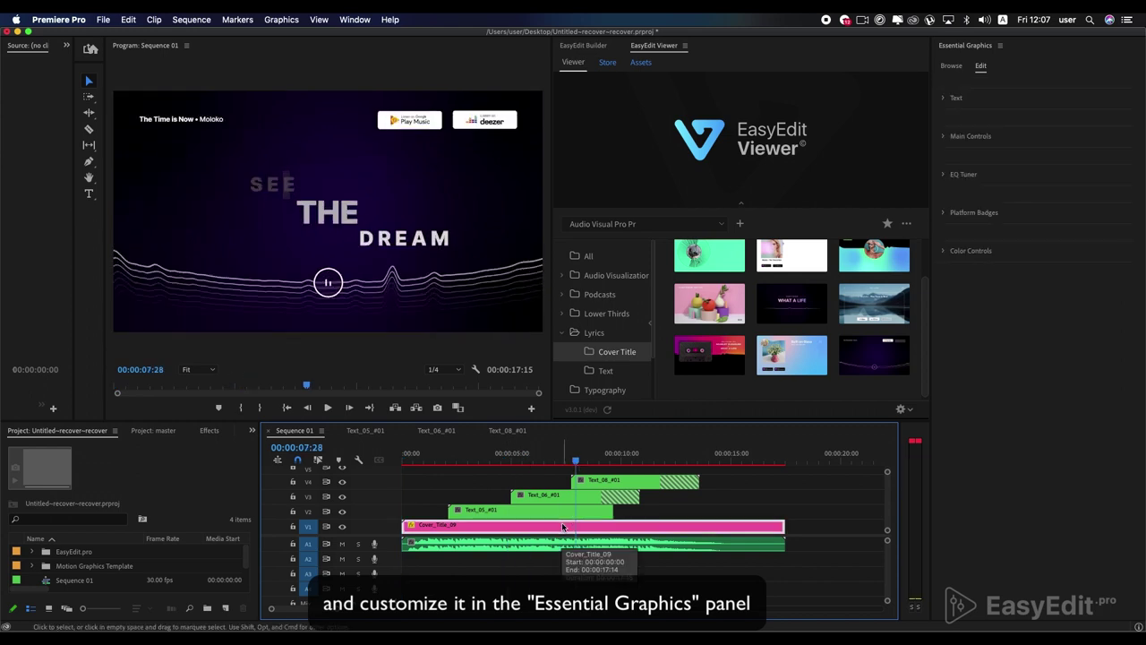
click(942, 213)
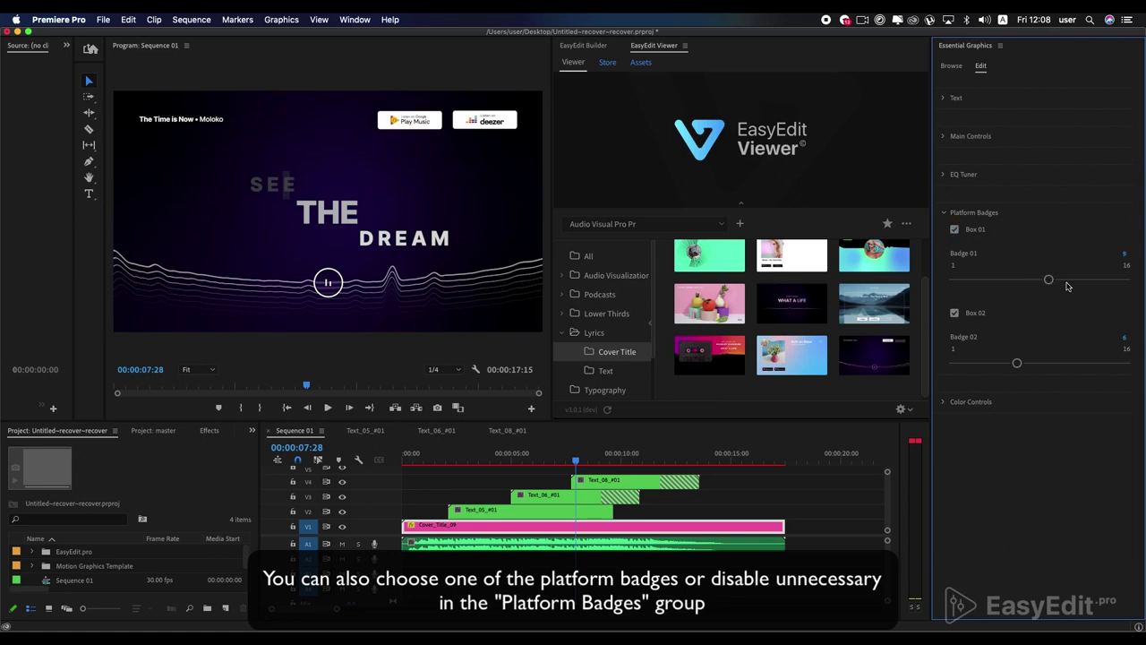
drag(1048, 280, 1064, 279)
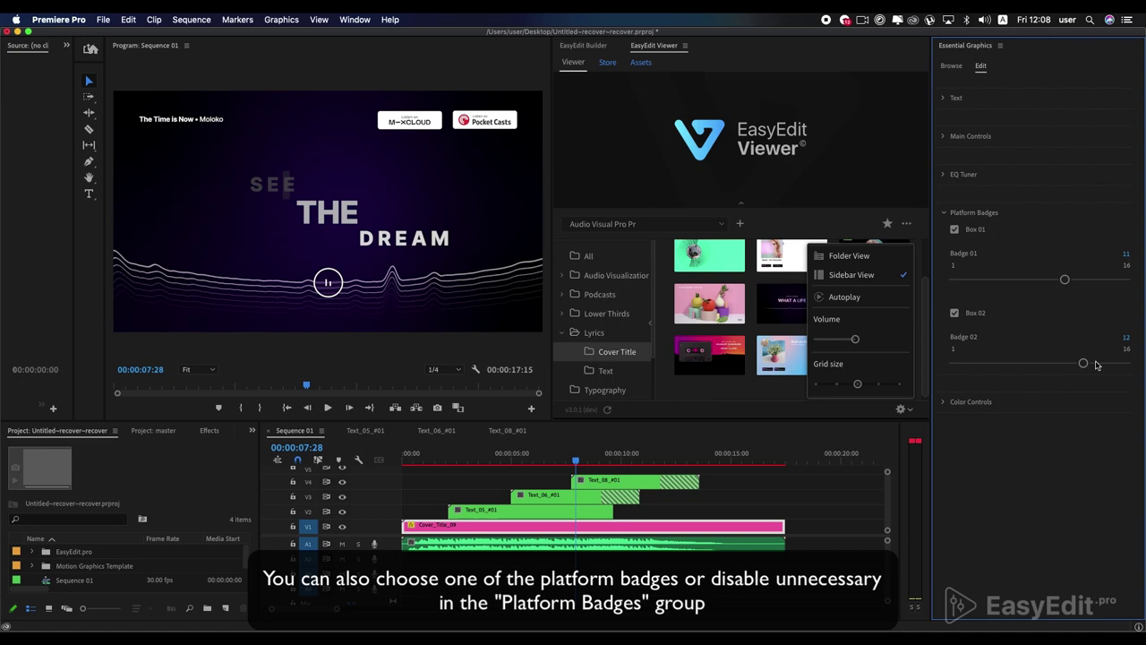
drag(1096, 365, 1110, 363)
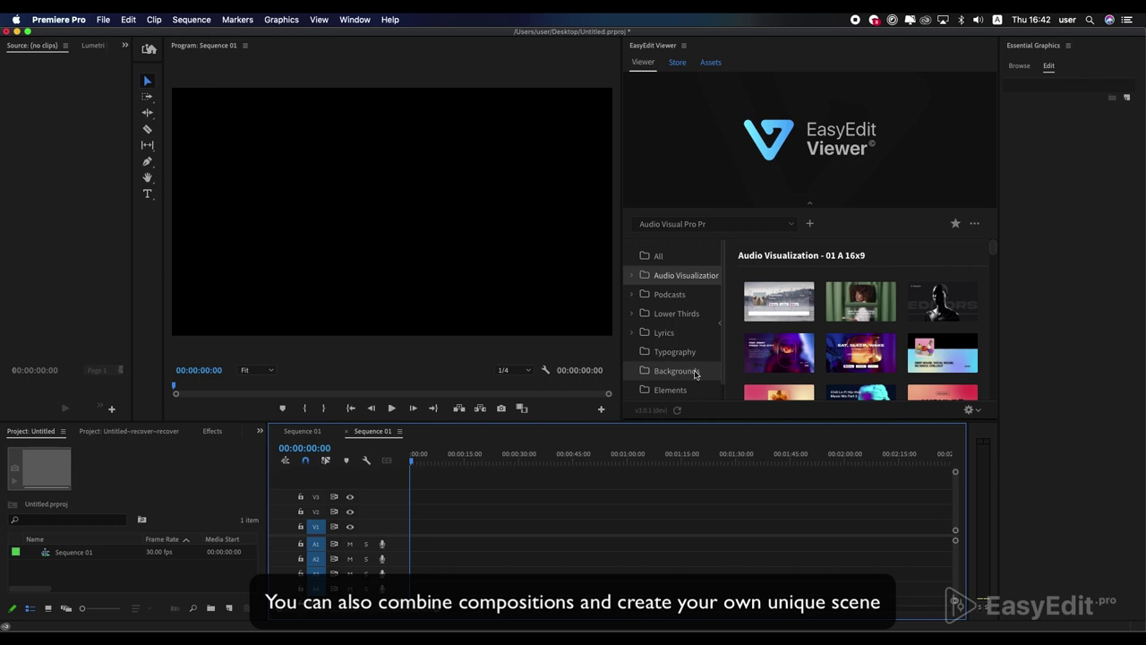
- Add the purple-green Background_05 to V1 and trim it to 00:07:31:05
click(696, 374)
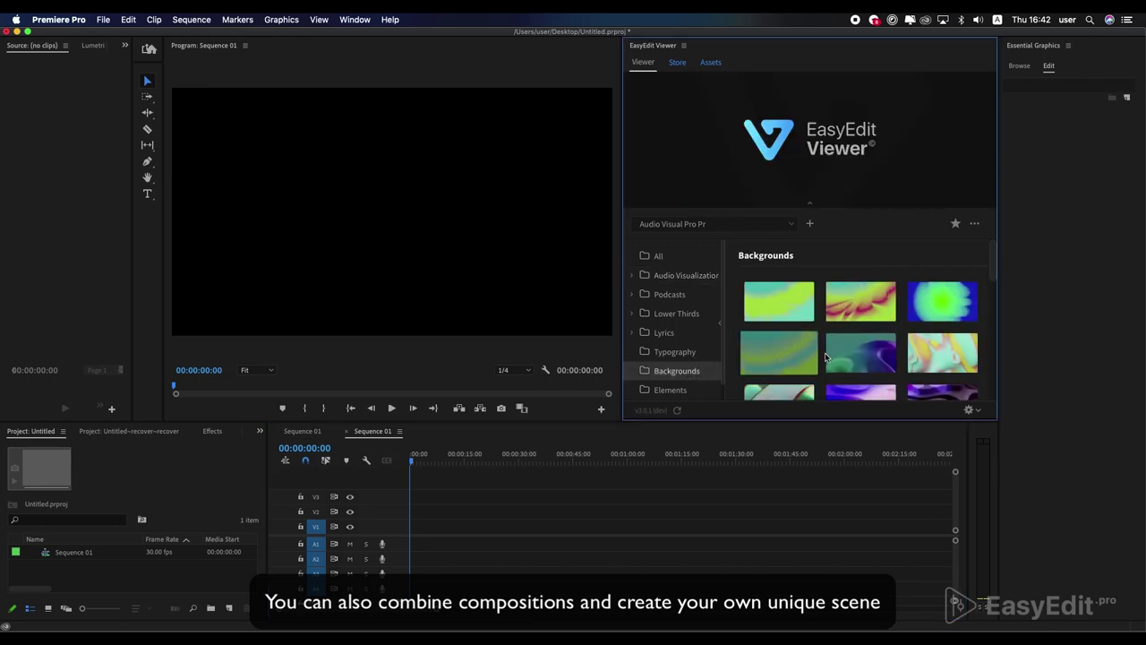
click(887, 360)
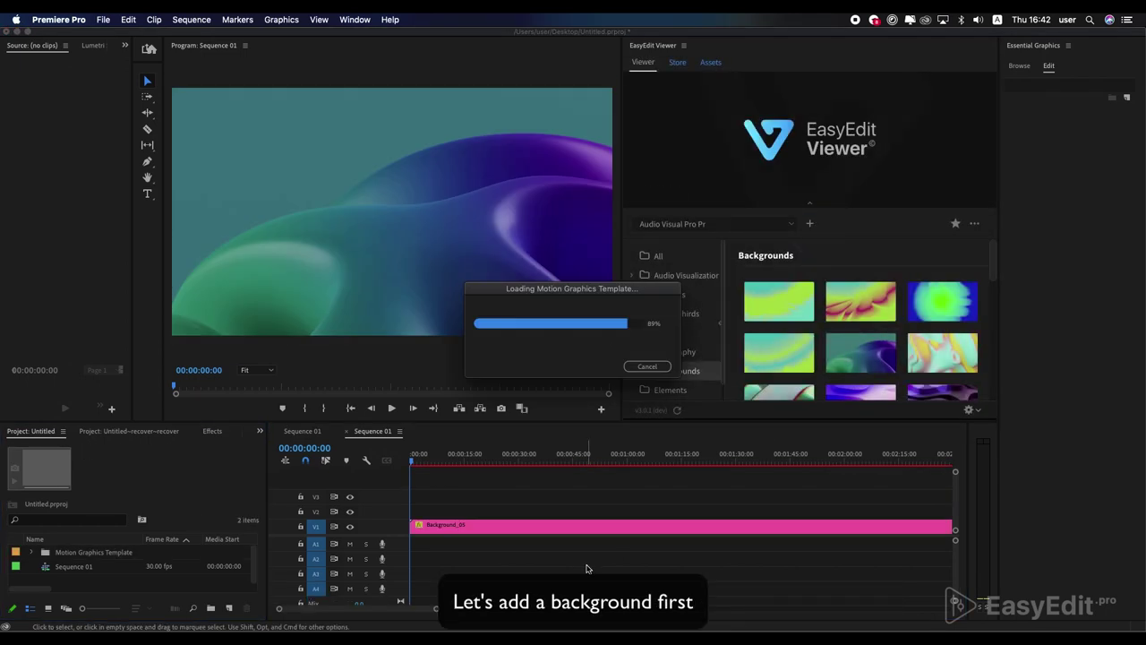
drag(558, 460, 690, 460)
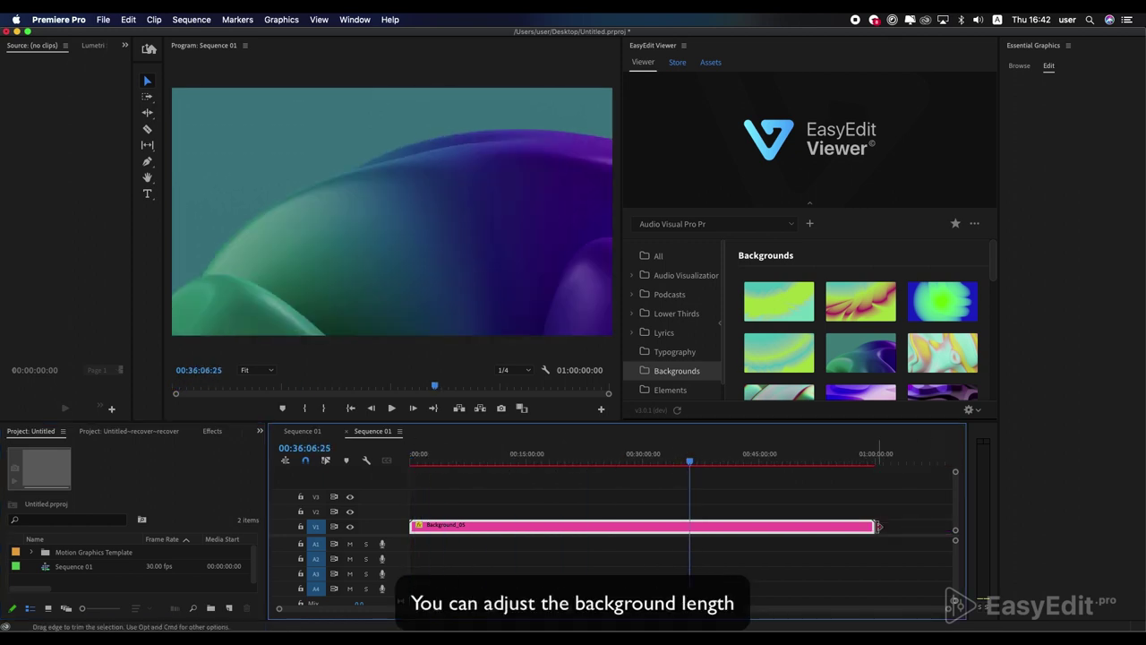
drag(873, 526, 463, 527)
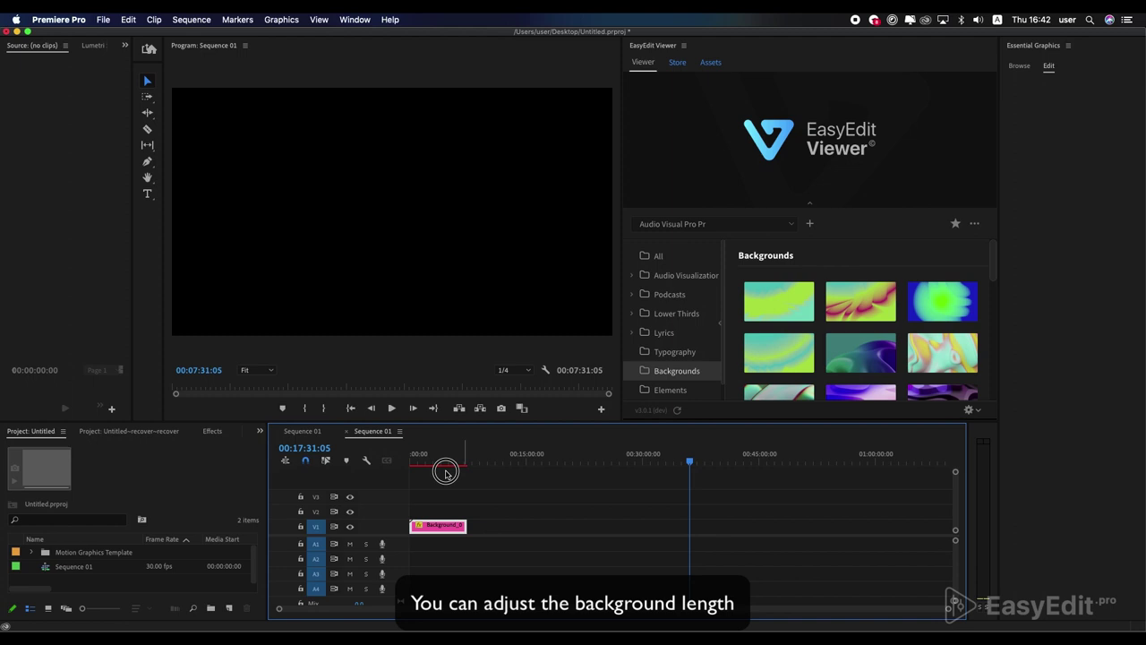
click(417, 459)
key(backslash)
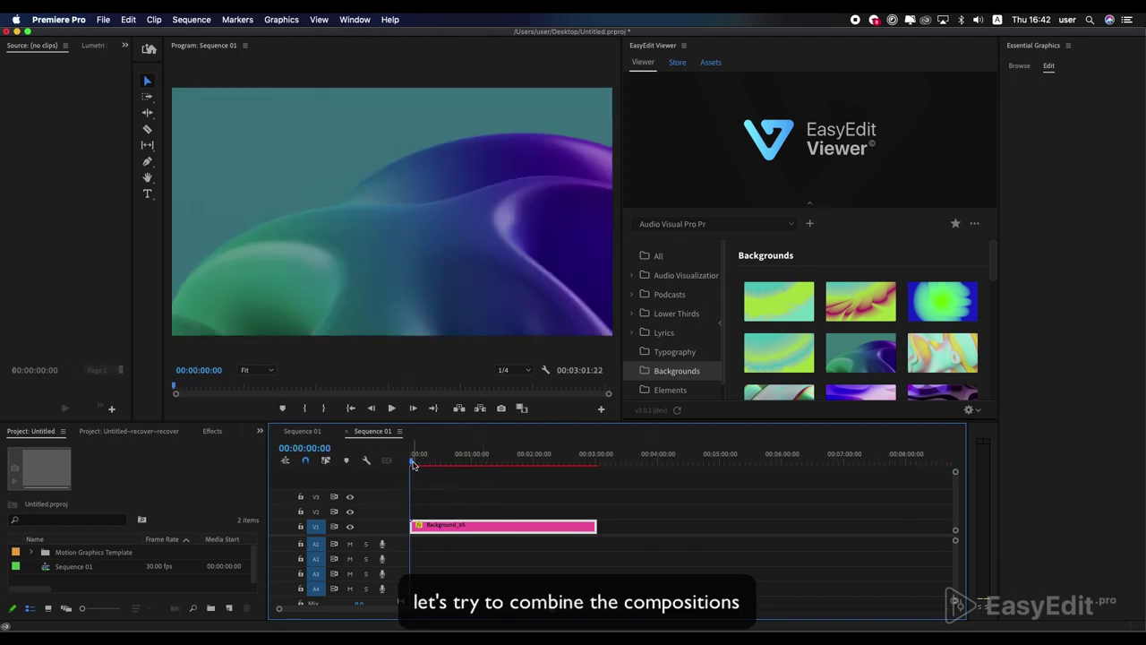
- Add the Typography_06 LIFE ADVICE WILL CHANGE YOUR FUTURE title on V2, extended to the background's end
key(backslash)
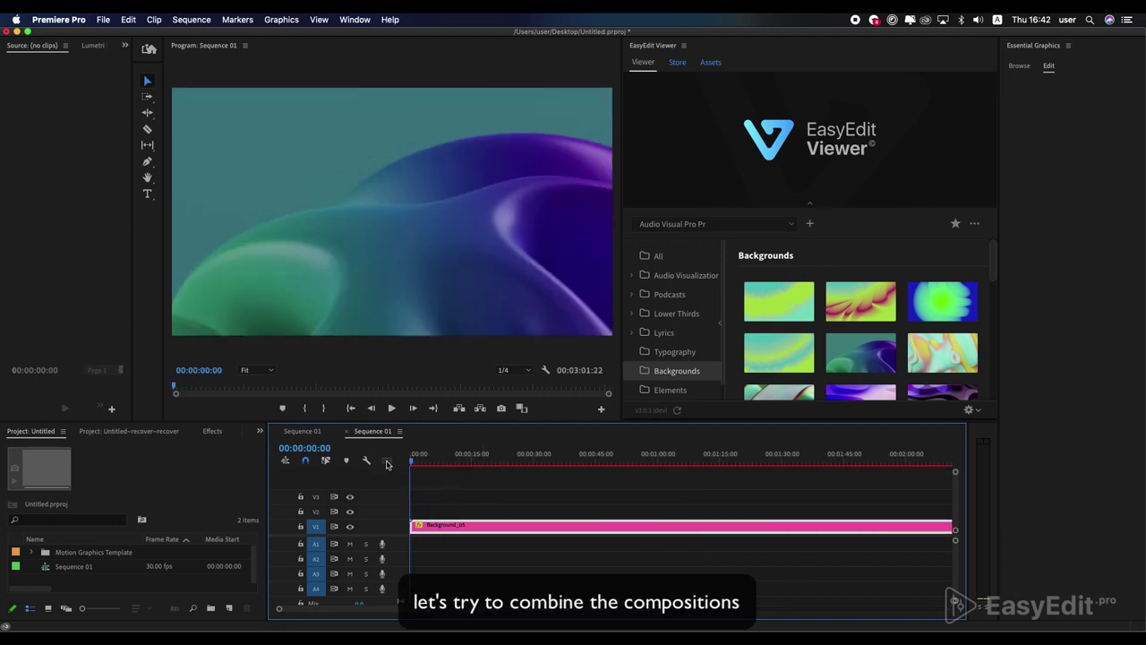
click(673, 352)
mouse_move(765, 357)
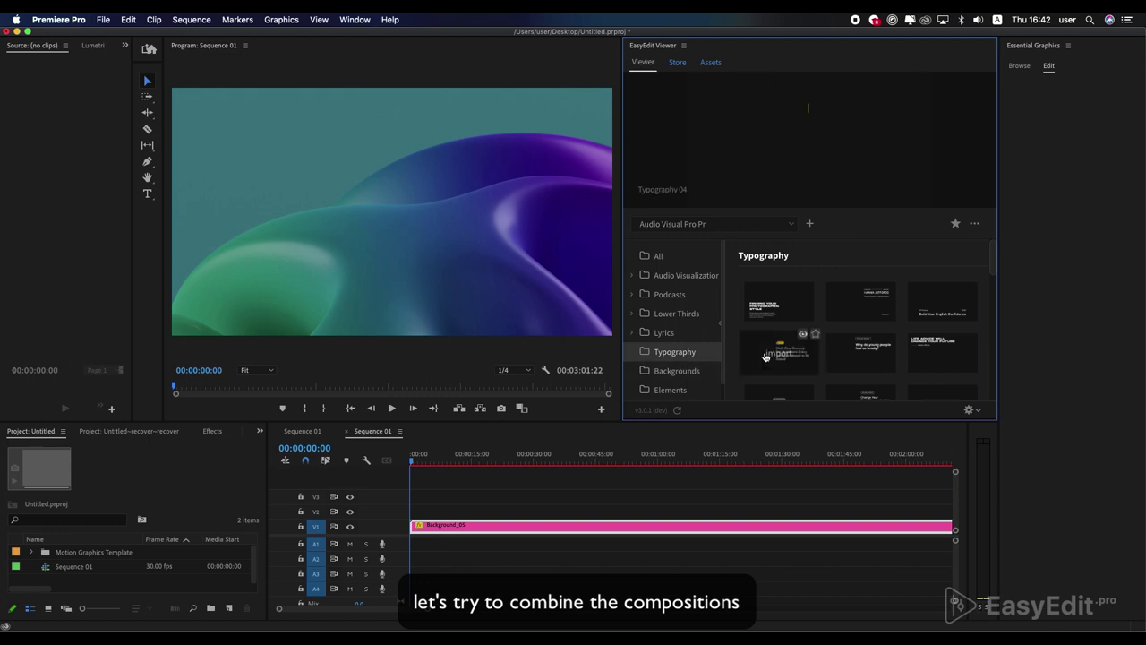
mouse_move(859, 358)
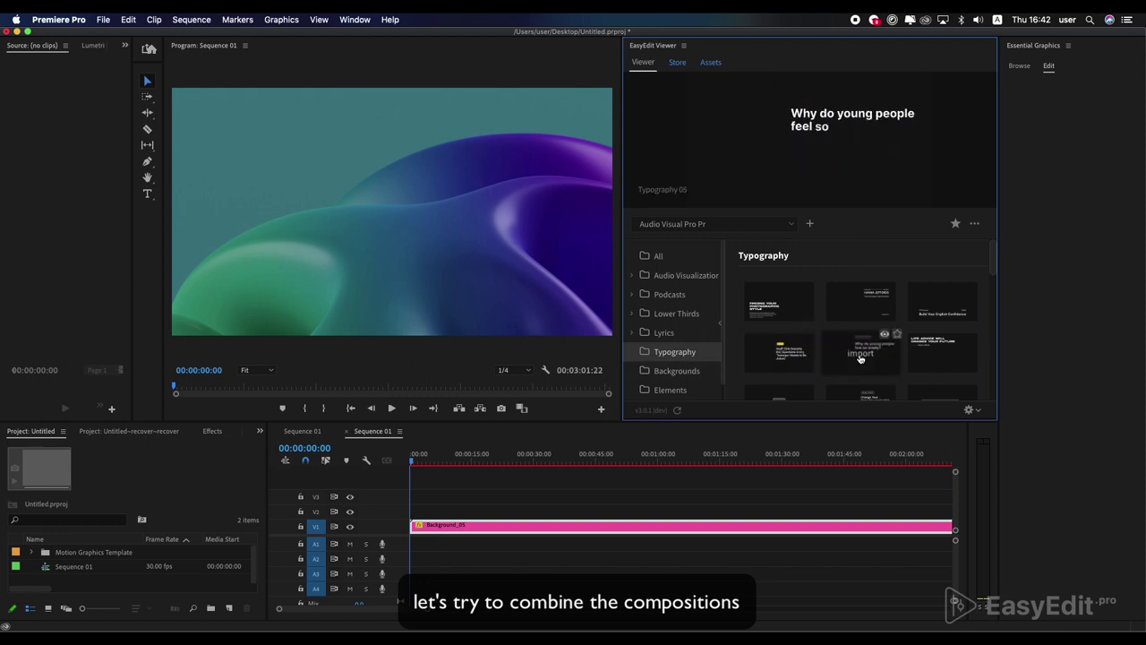
click(942, 352)
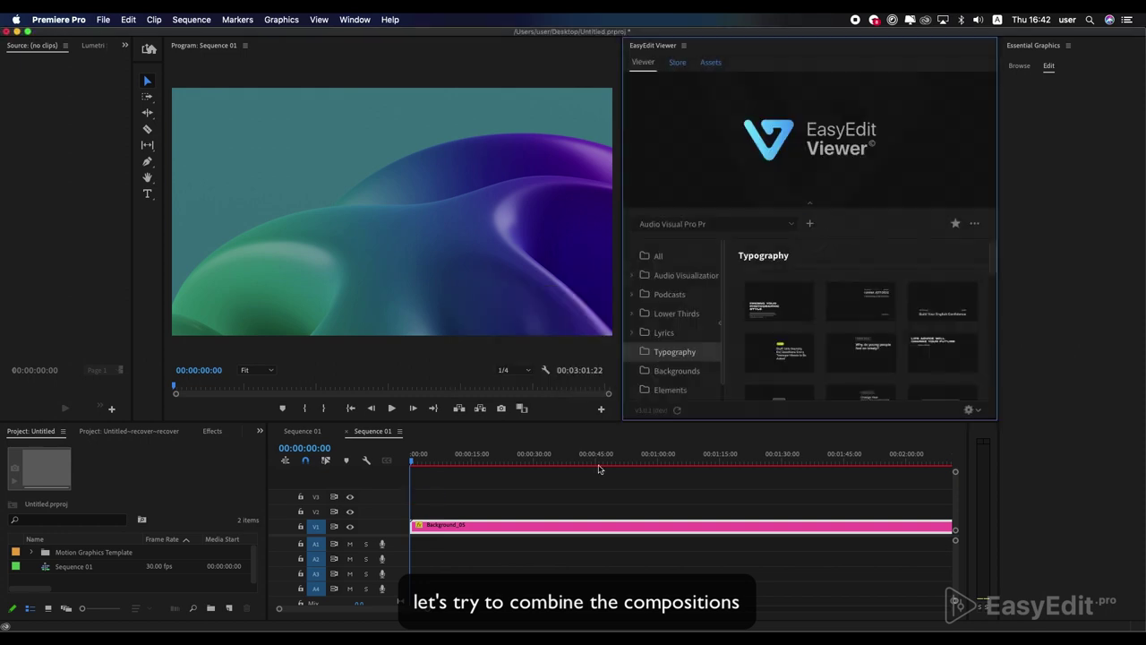
drag(415, 463, 435, 467)
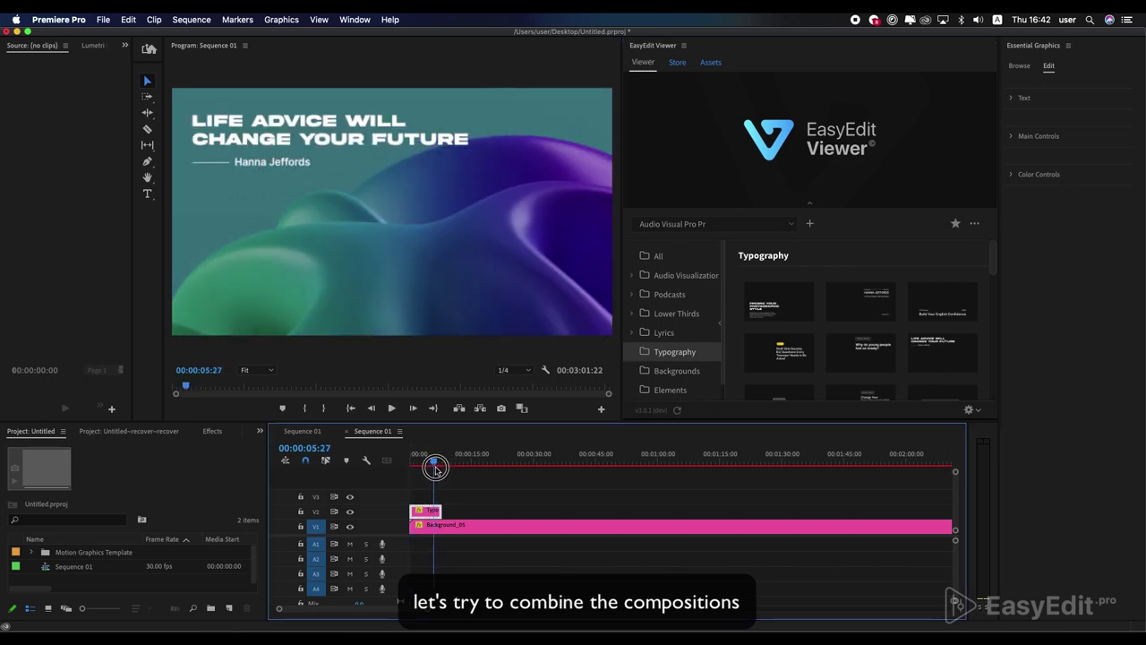
drag(436, 511, 510, 511)
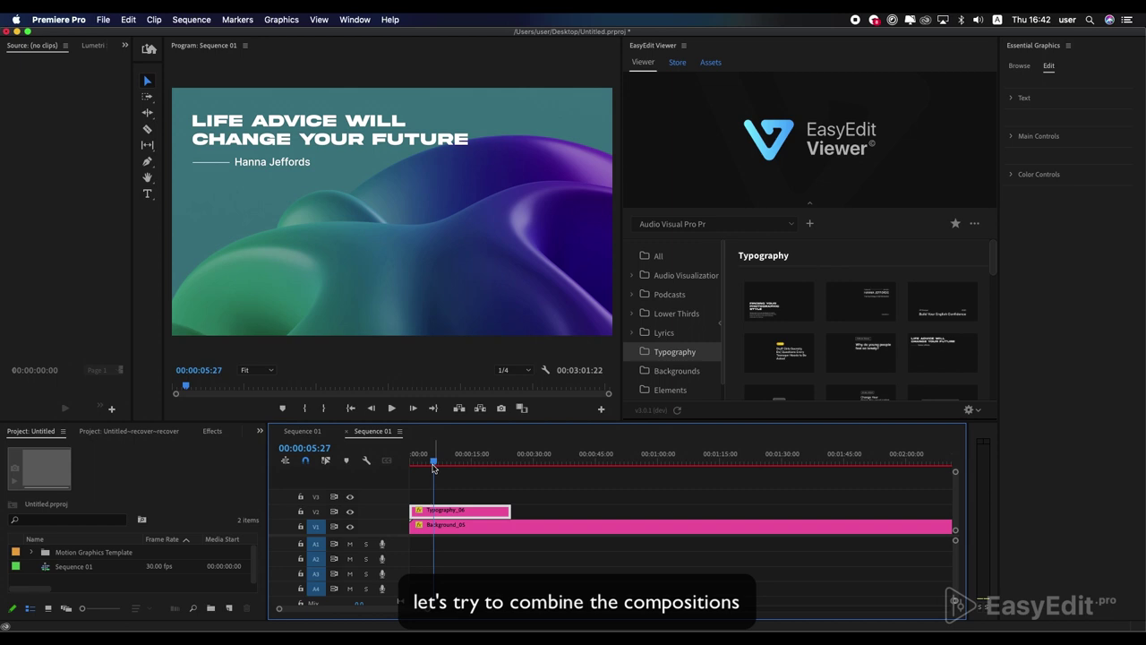
click(492, 472)
drag(492, 471, 499, 476)
key(minus)
drag(465, 510, 547, 530)
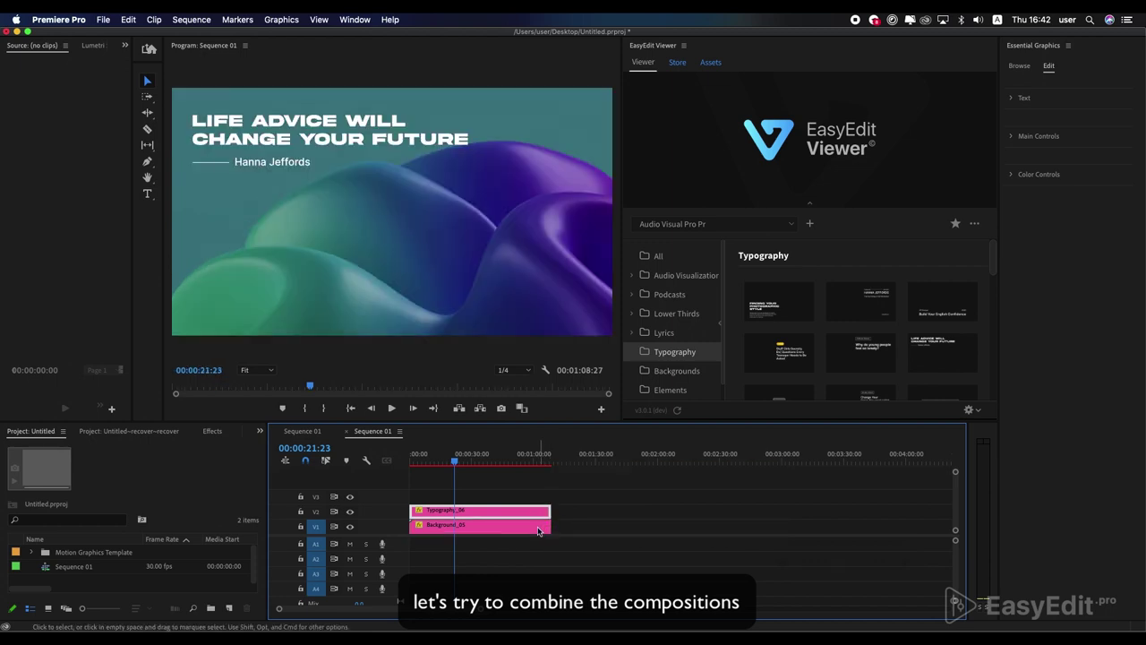
- Add the Element_36 Apple Music badge on V3, trim it to scene length, and move it to 1692, 950
click(662, 391)
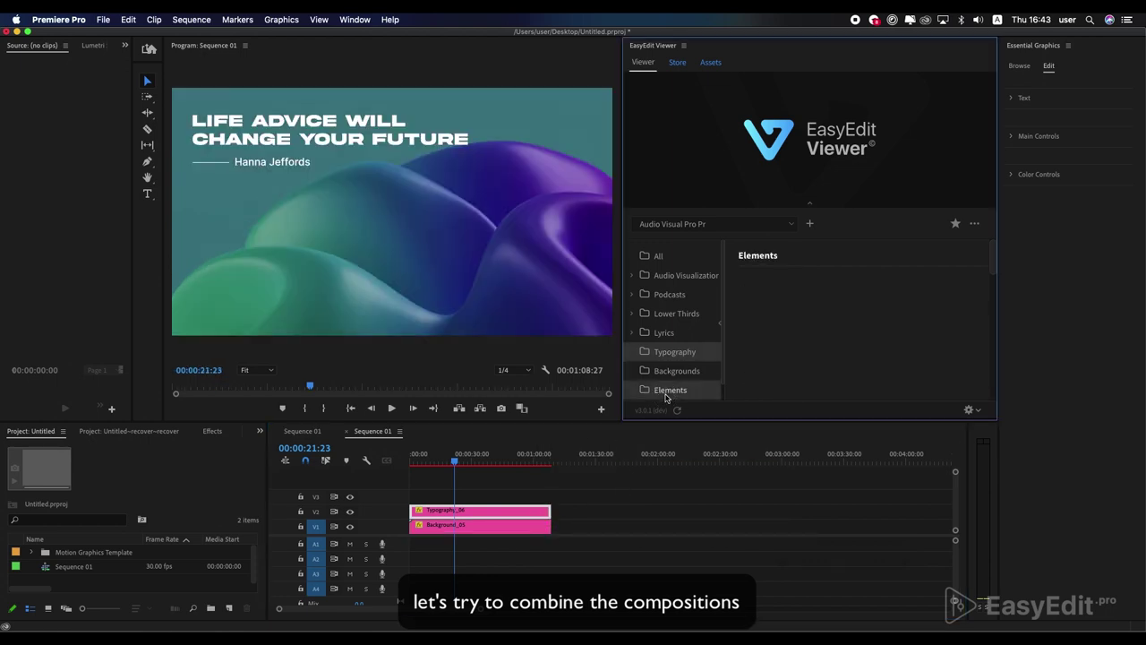
mouse_move(792, 360)
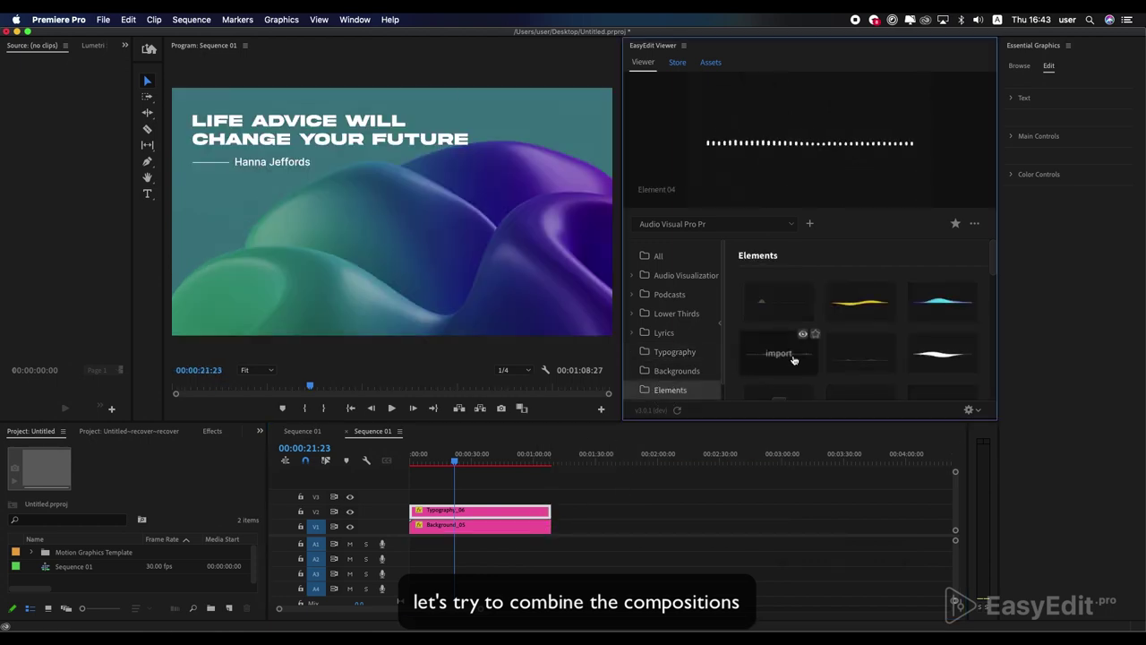
scroll(793, 360, down, 5)
scroll(791, 372, down, 5)
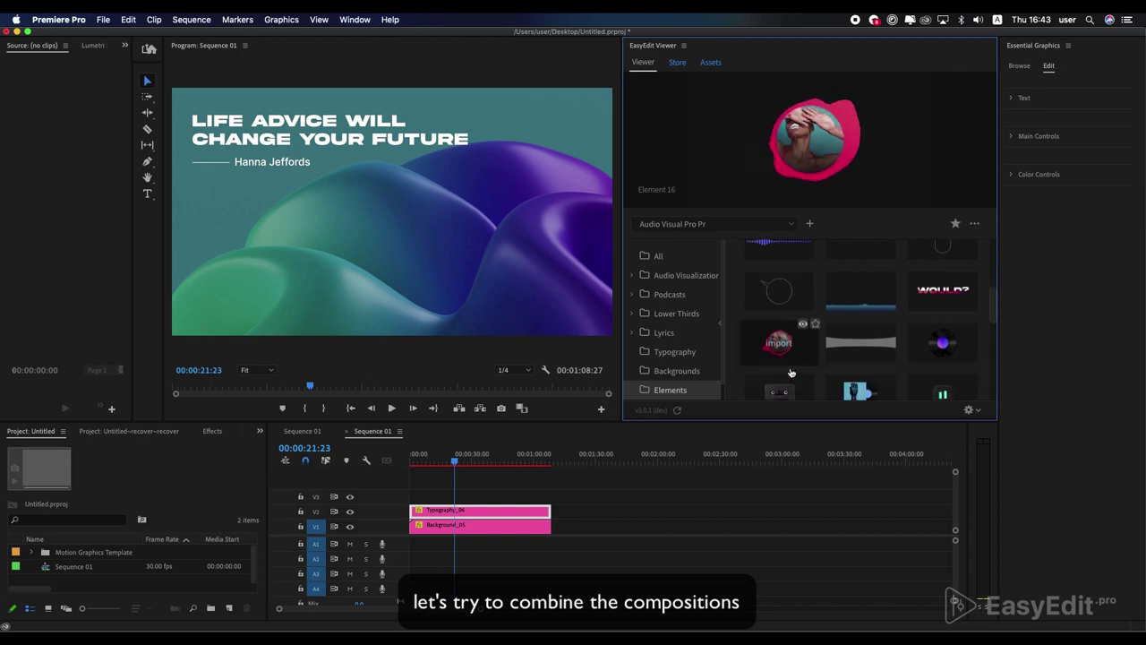
scroll(792, 372, down, 5)
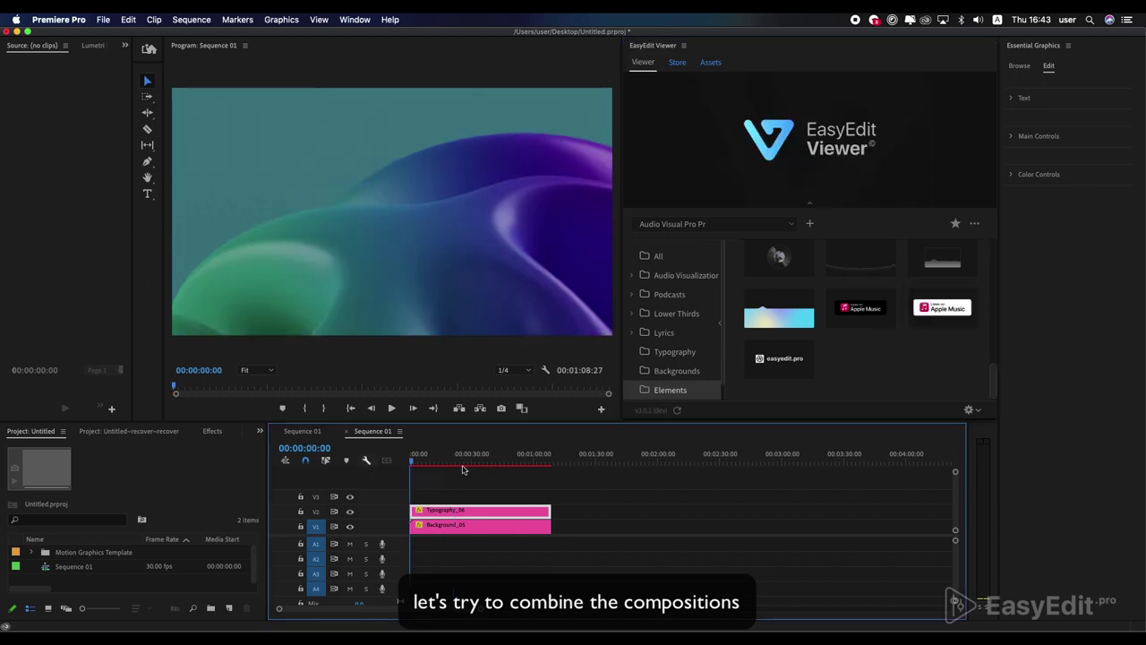
click(974, 223)
click(927, 309)
double_click(940, 308)
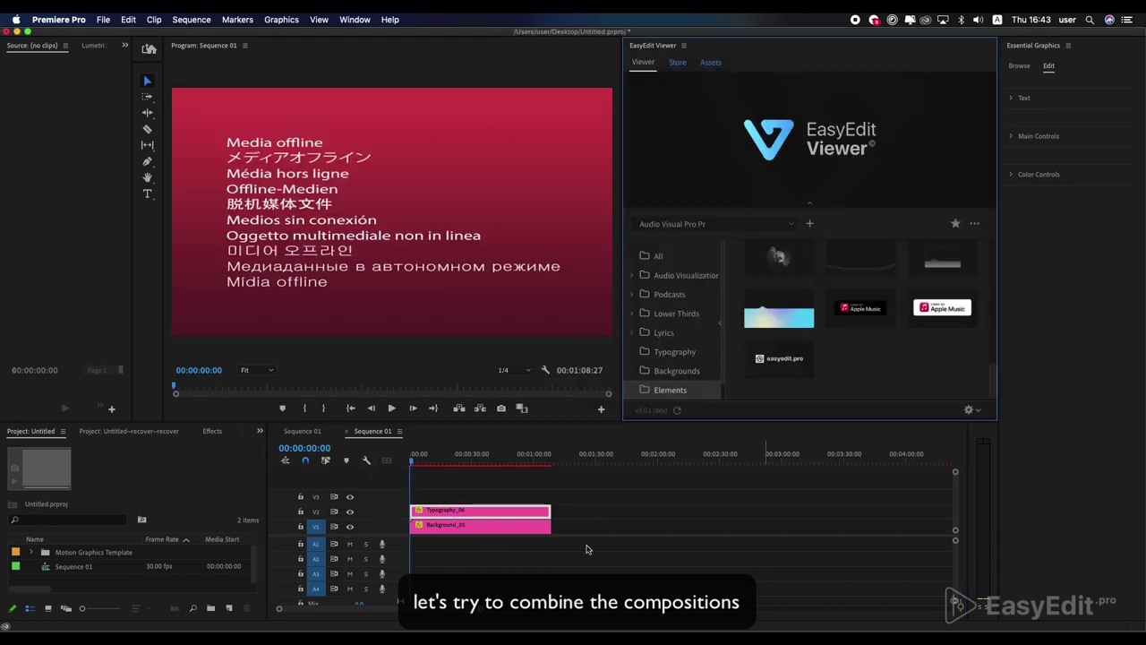
key(minus)
key(minus)
key(minus)
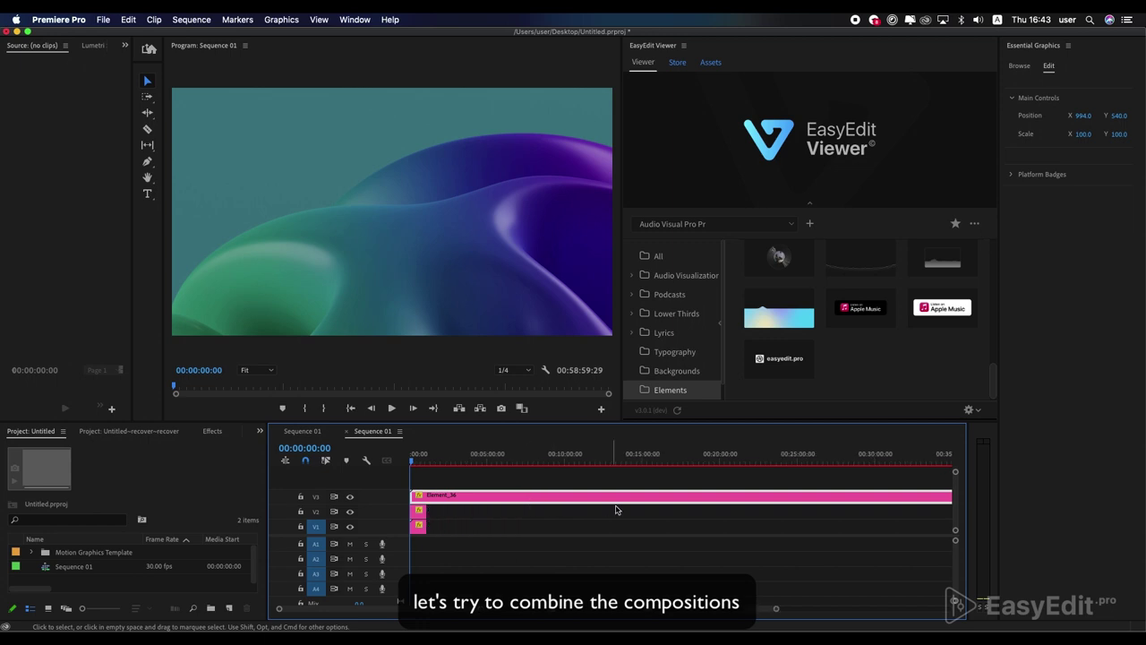
drag(869, 497, 480, 498)
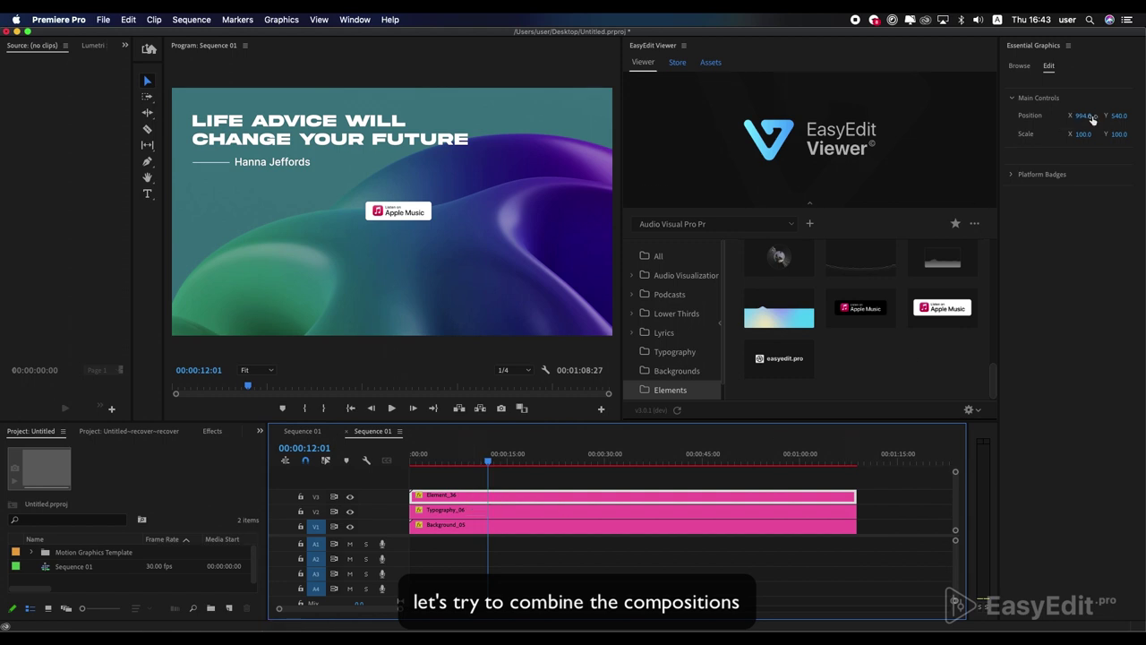
drag(1091, 120, 1123, 116)
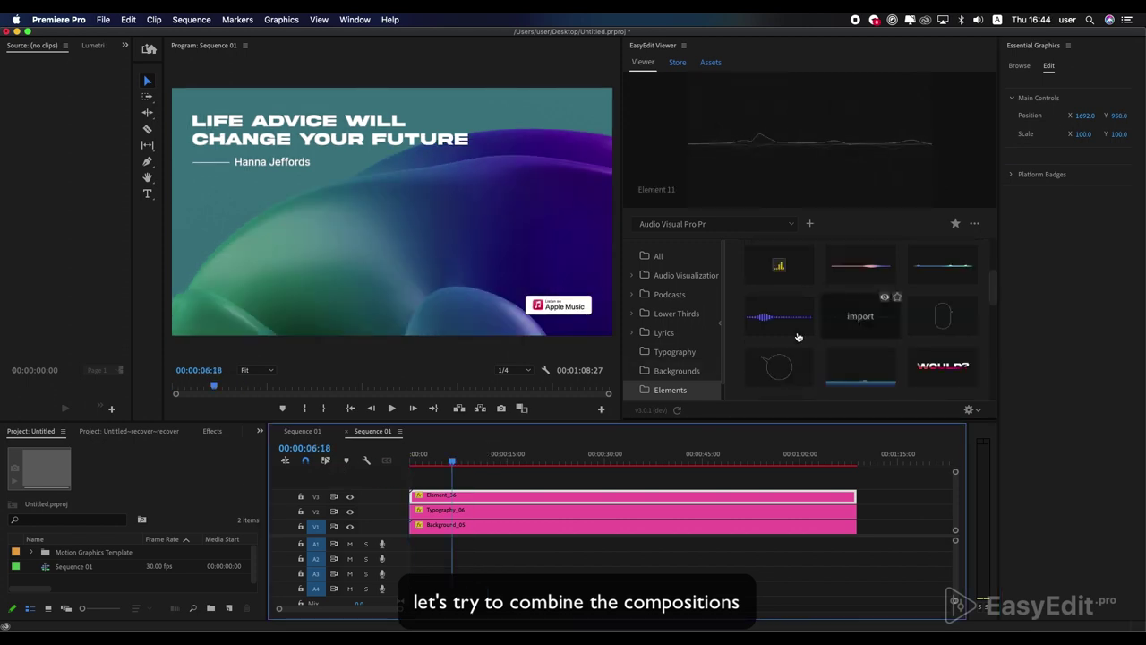
- Add the Element_11 waveform visualizer on V4 and lower its EQ Tuner value to -41
click(859, 315)
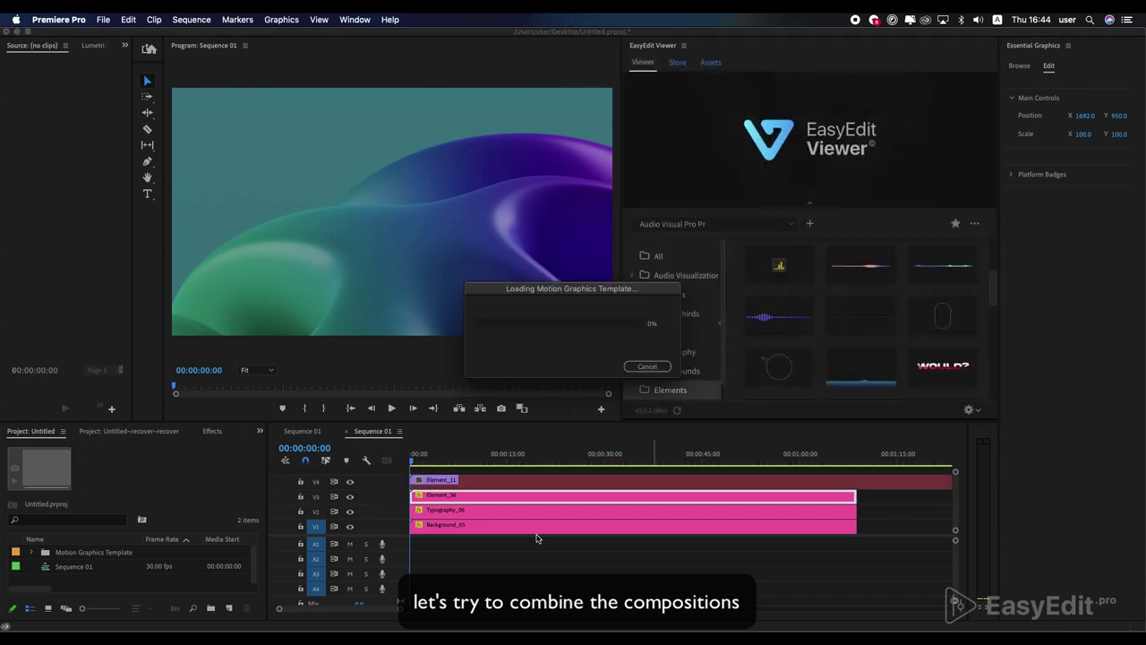
drag(421, 466, 645, 462)
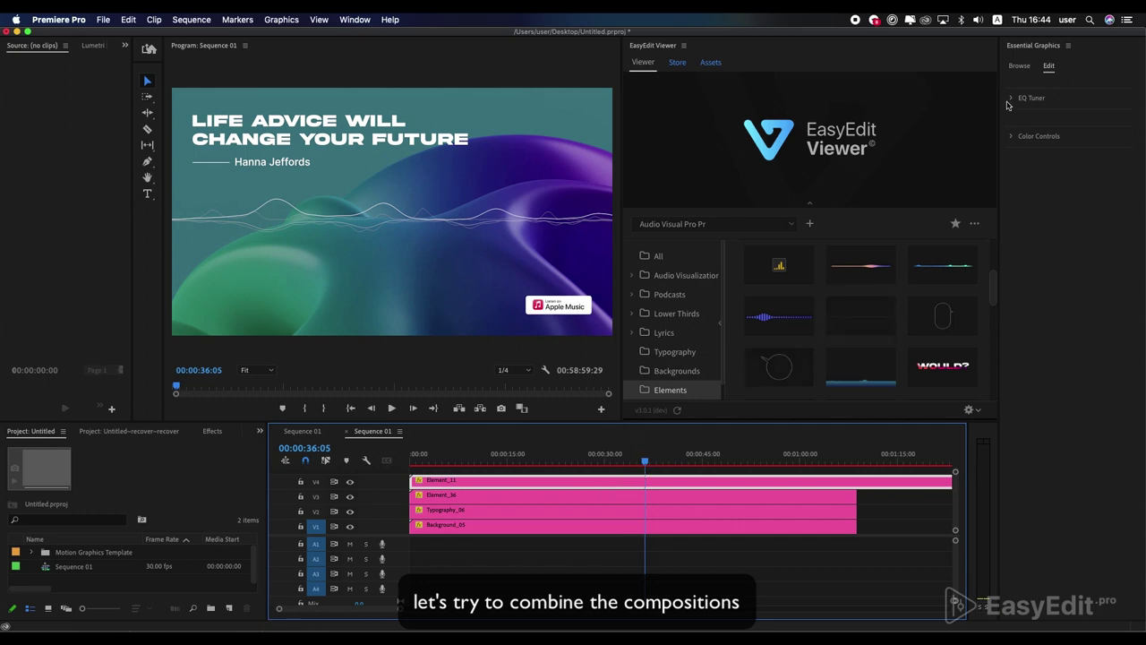
click(1026, 134)
drag(1087, 143, 1066, 151)
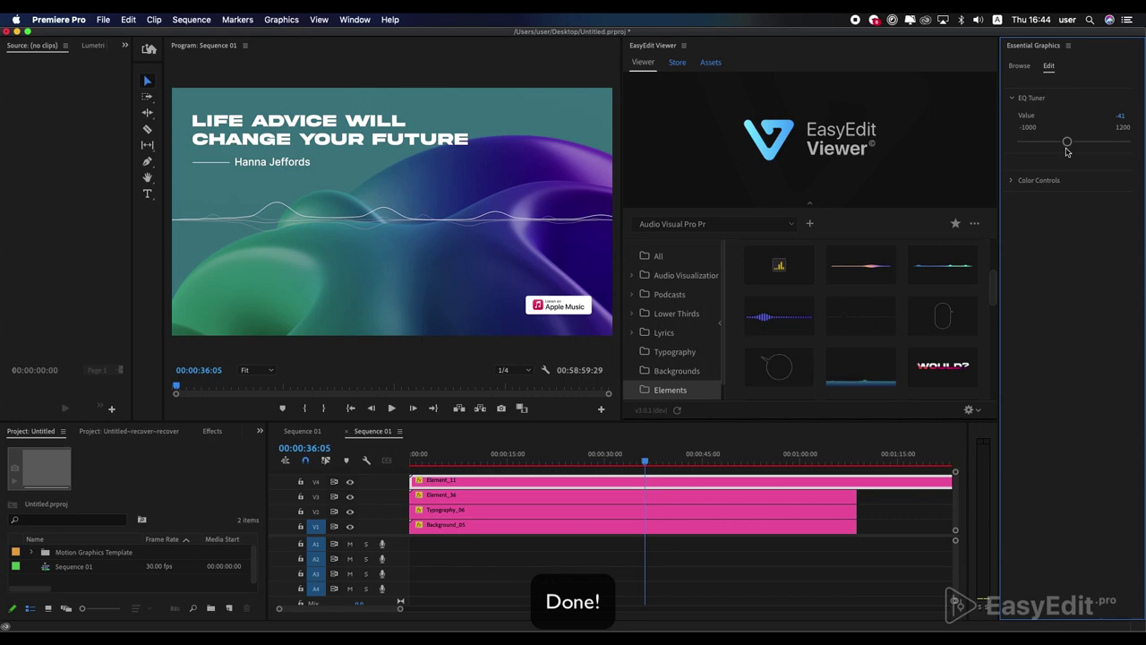